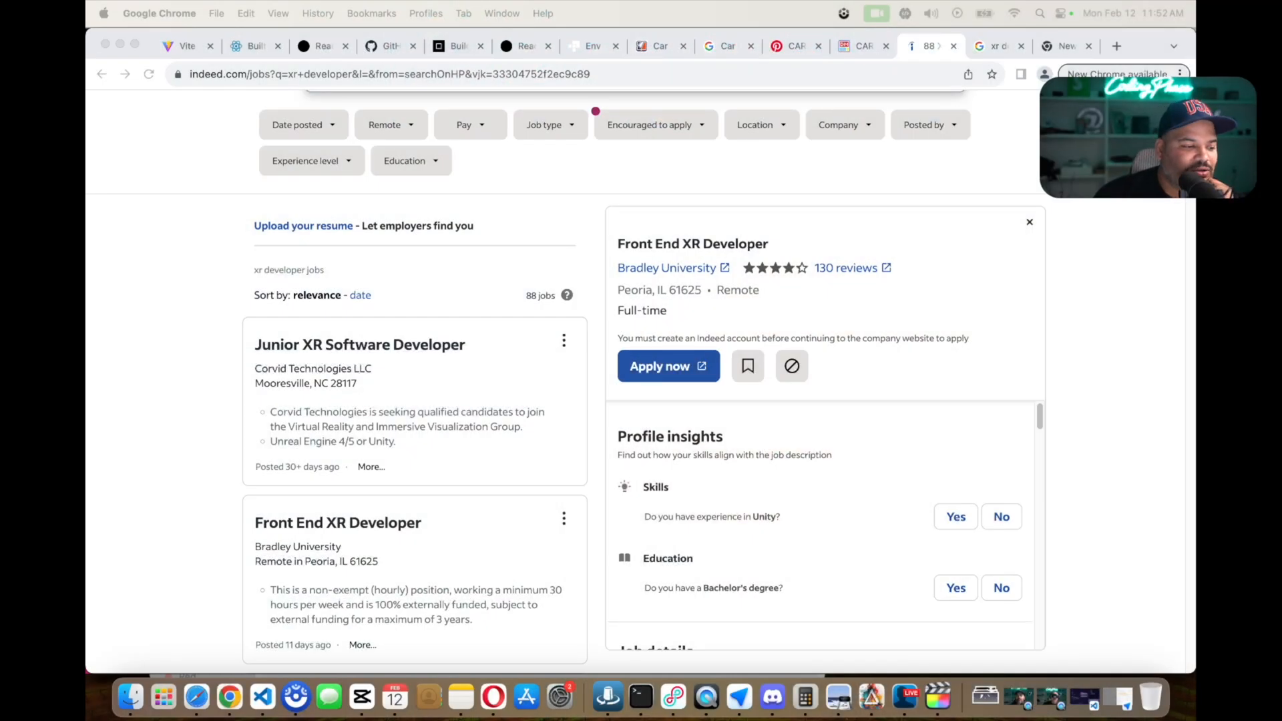
click(202, 308)
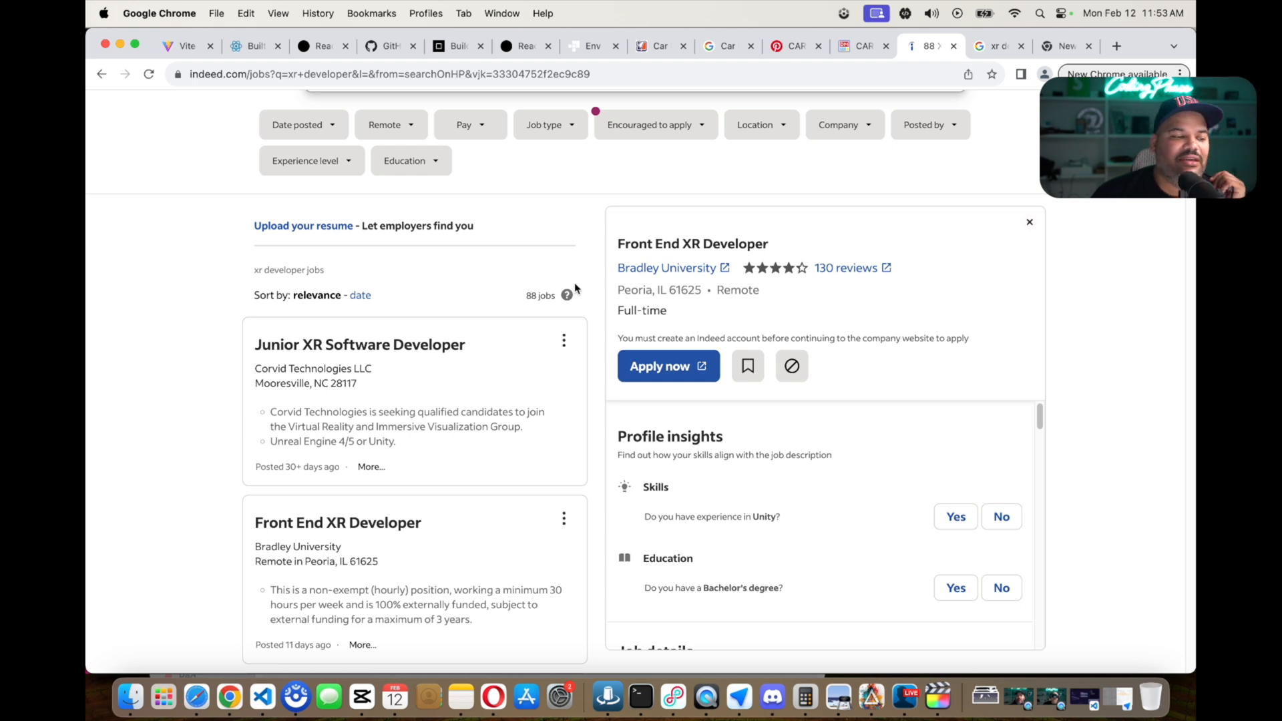
scroll(513, 283, up, 2)
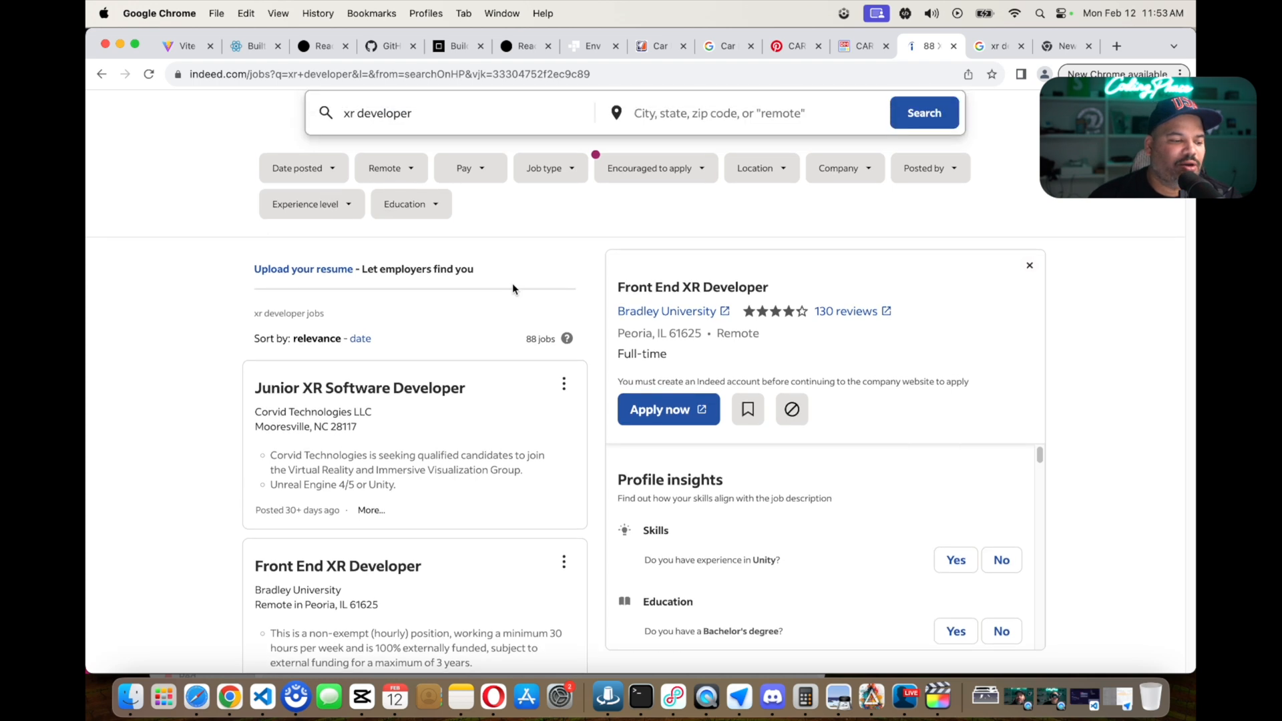
click(417, 133)
key(super+a)
text(rea)
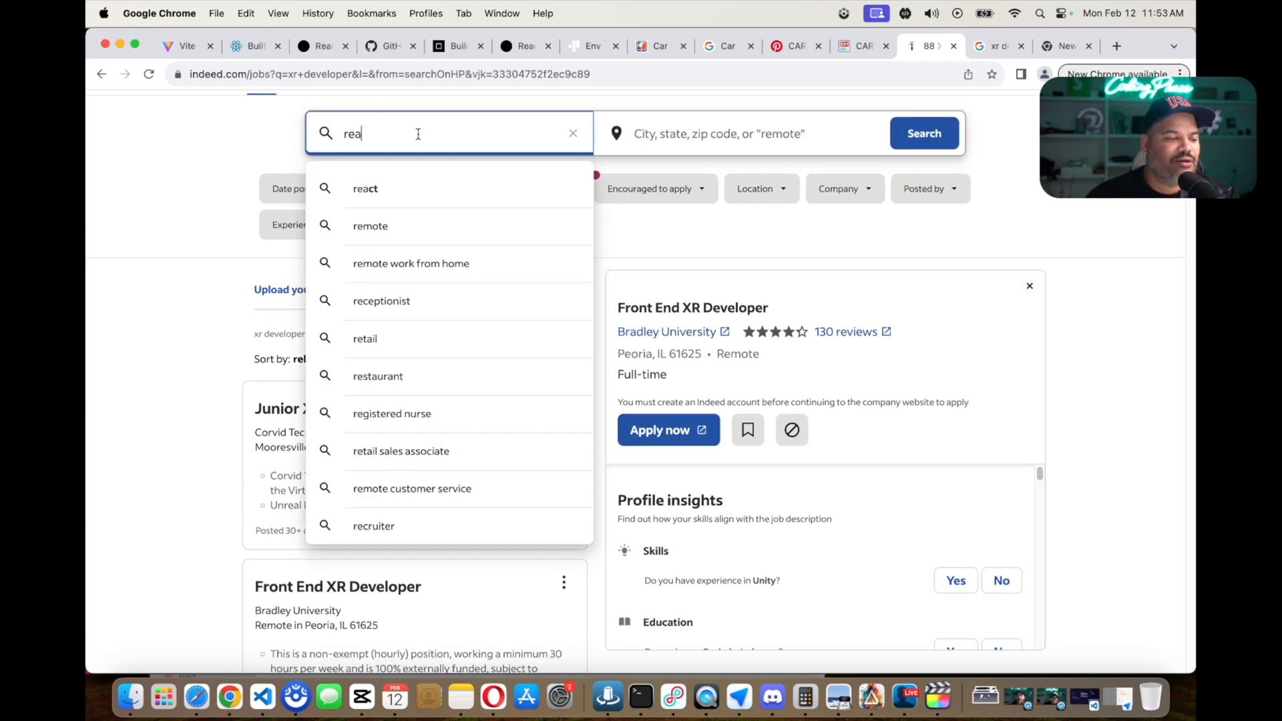
text(ct)
key(Return)
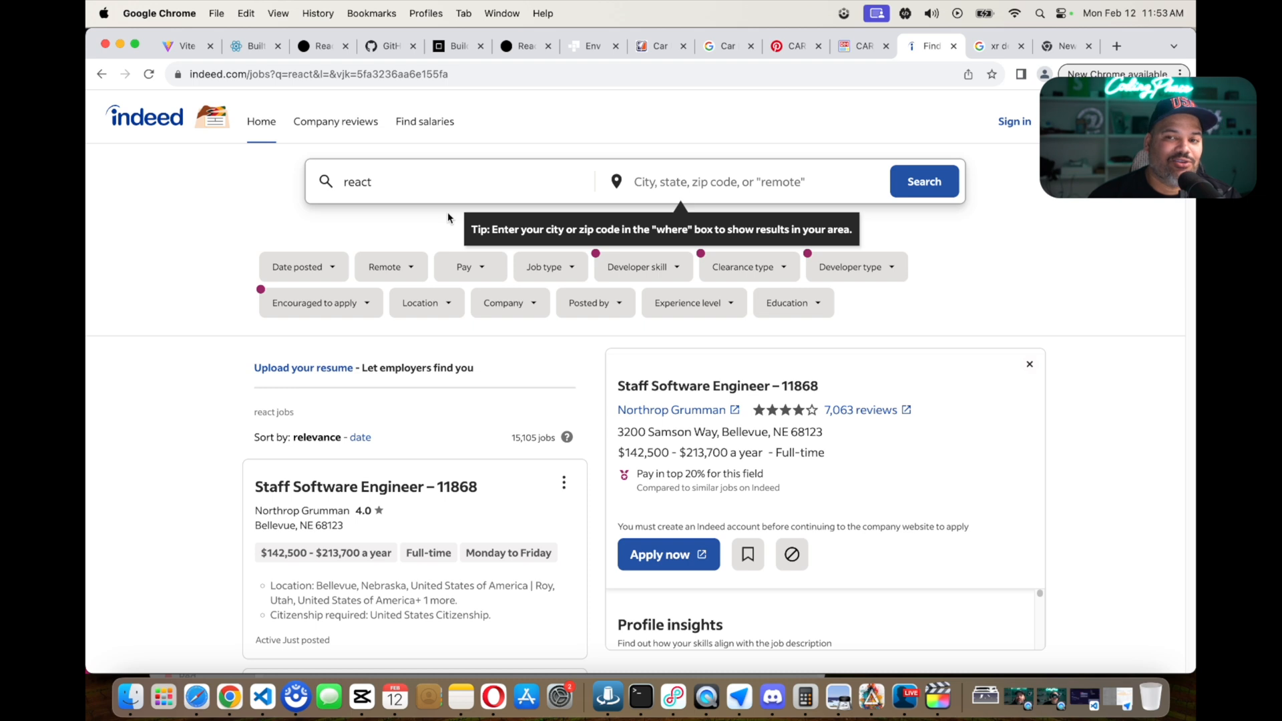
click(102, 74)
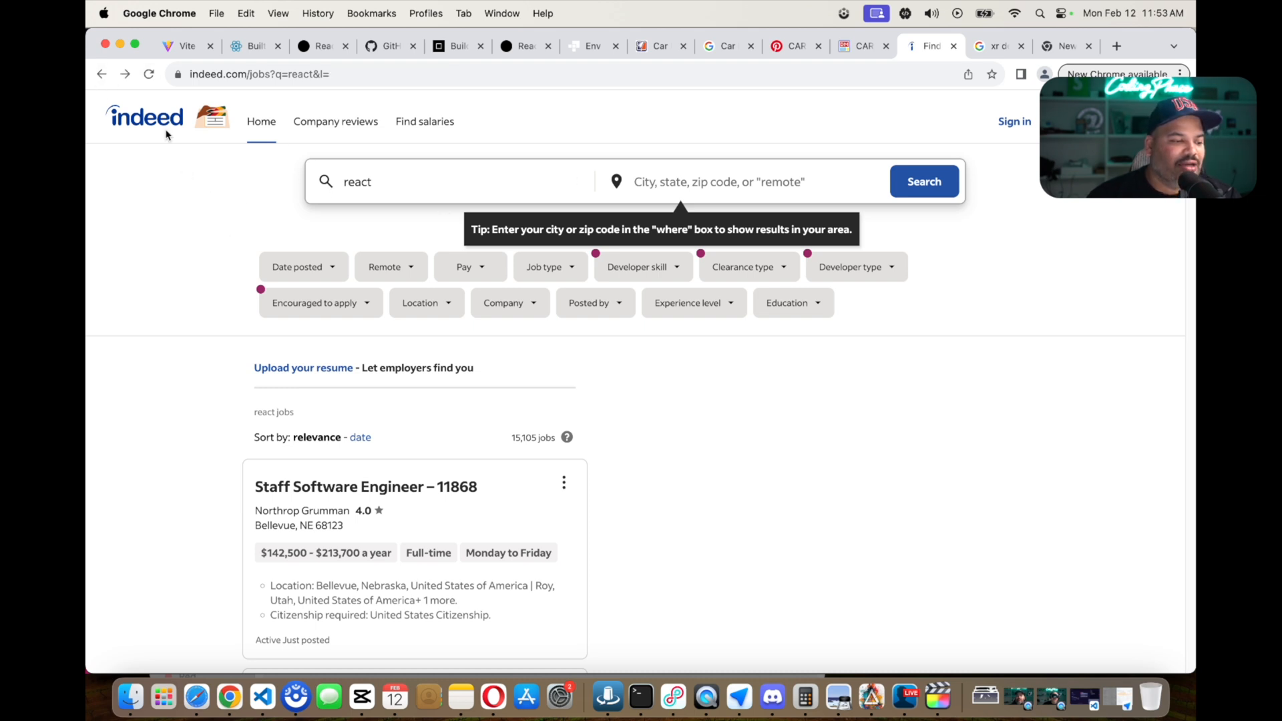
click(101, 74)
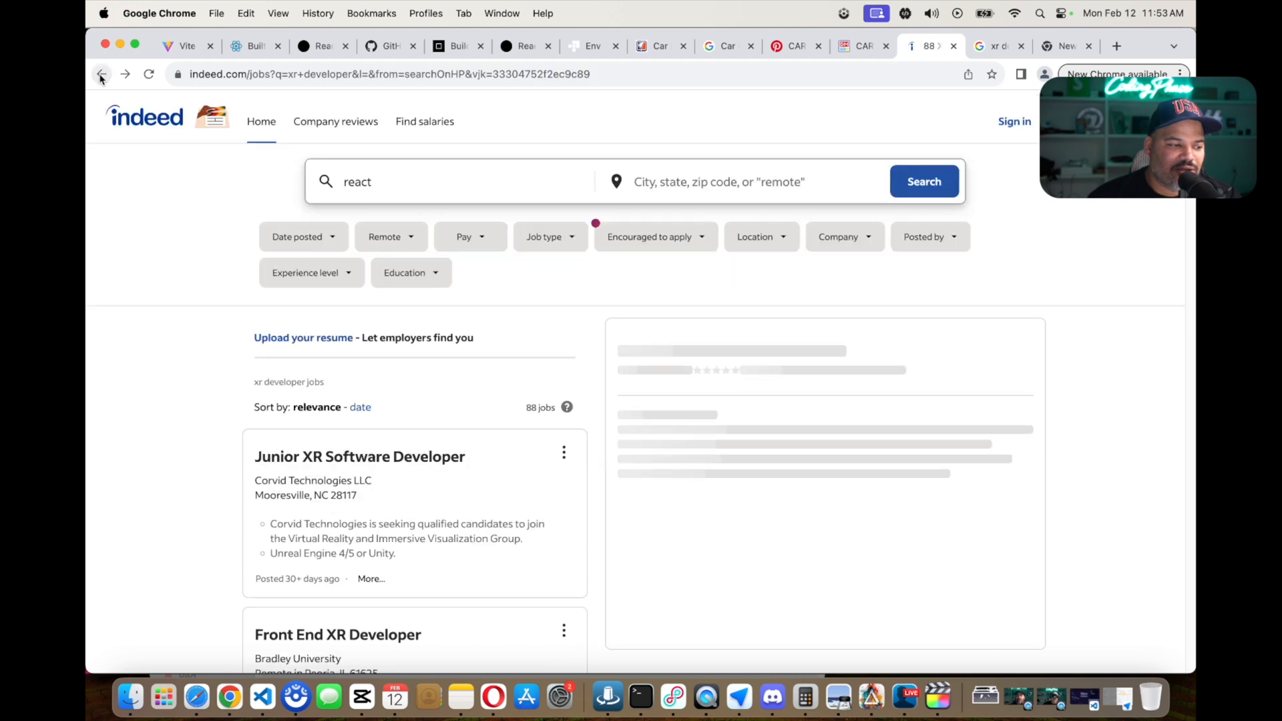
click(102, 74)
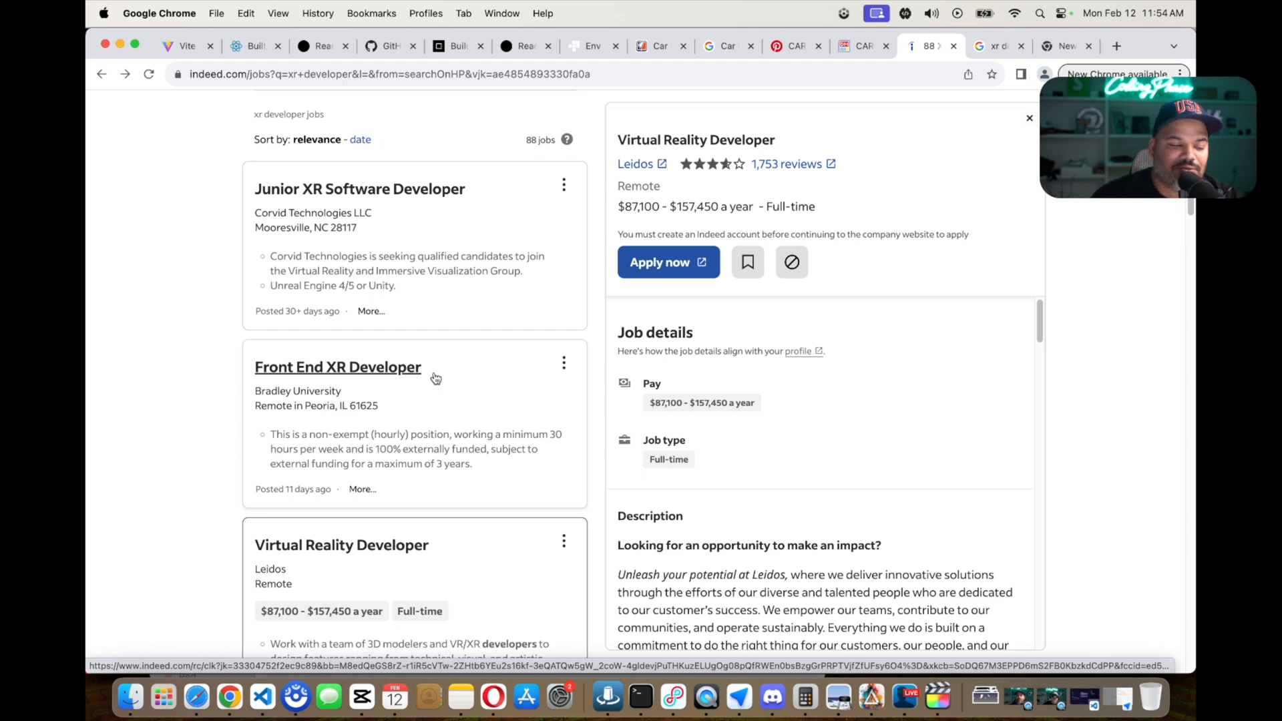
scroll(435, 378, down, 1)
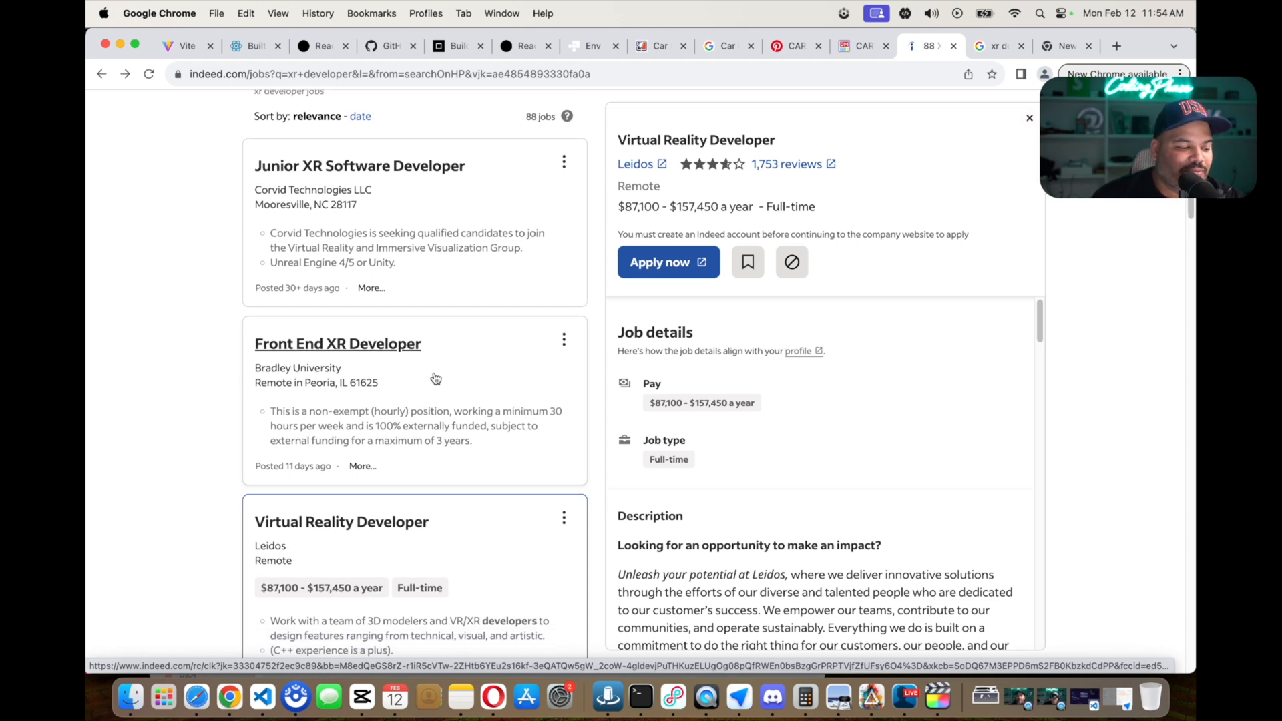
scroll(402, 452, down, 3)
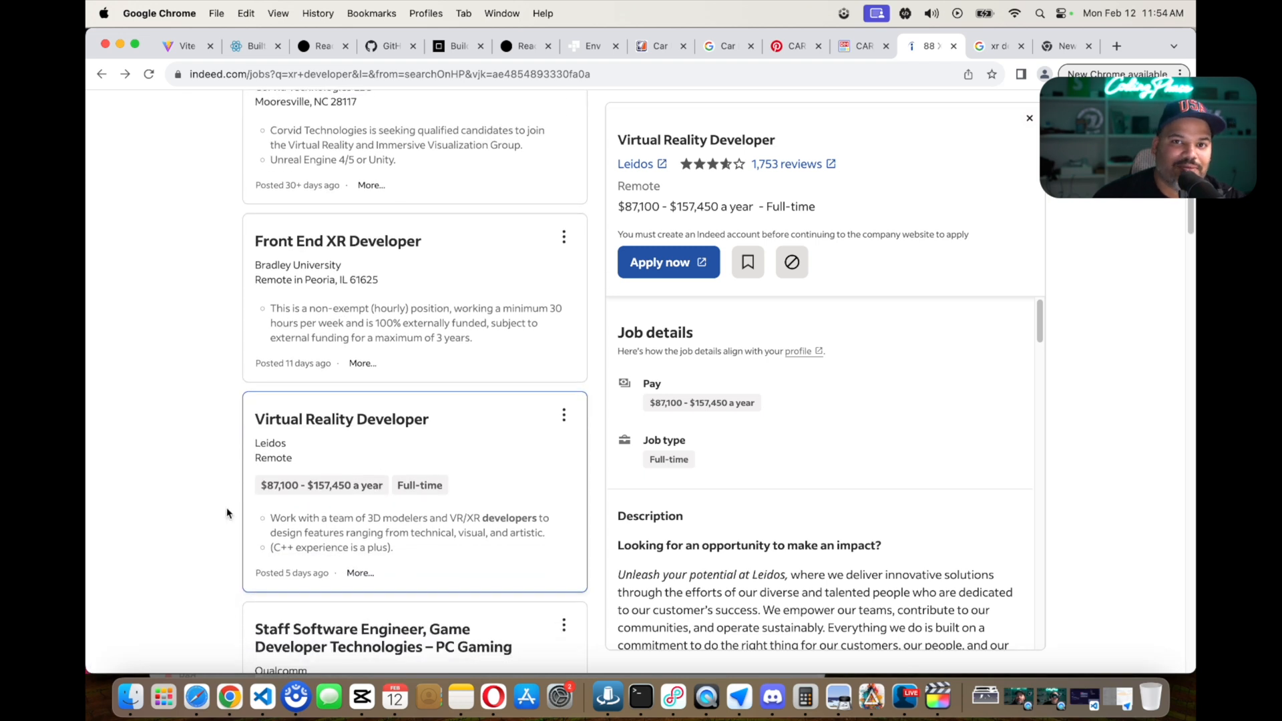
scroll(227, 513, down, 3)
scroll(228, 514, down, 4)
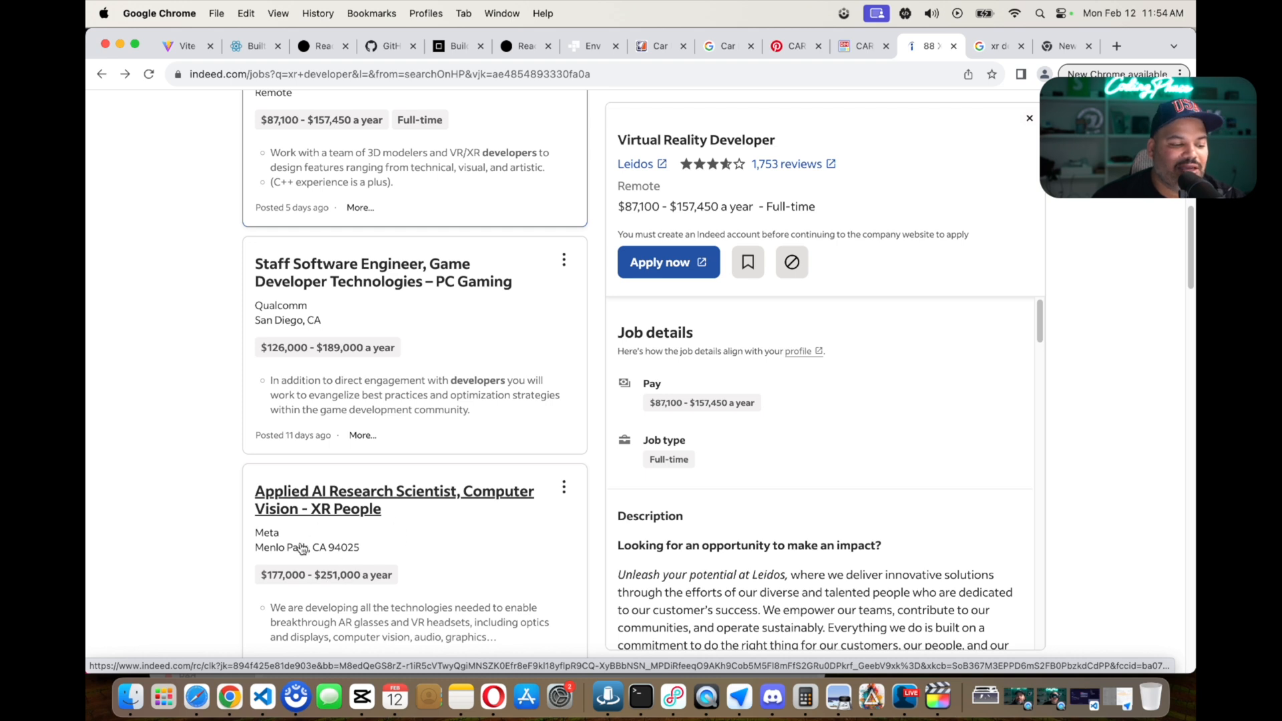
scroll(325, 572, down, 2)
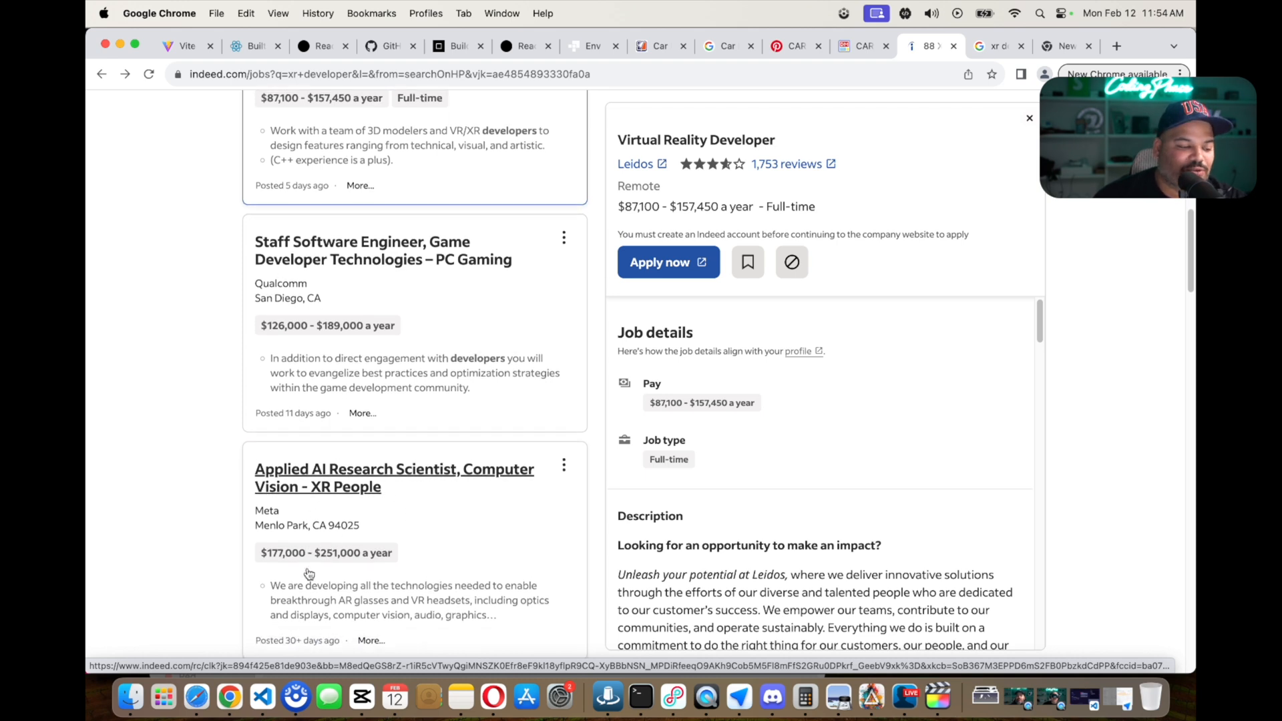
scroll(310, 571, down, 3)
scroll(309, 571, down, 3)
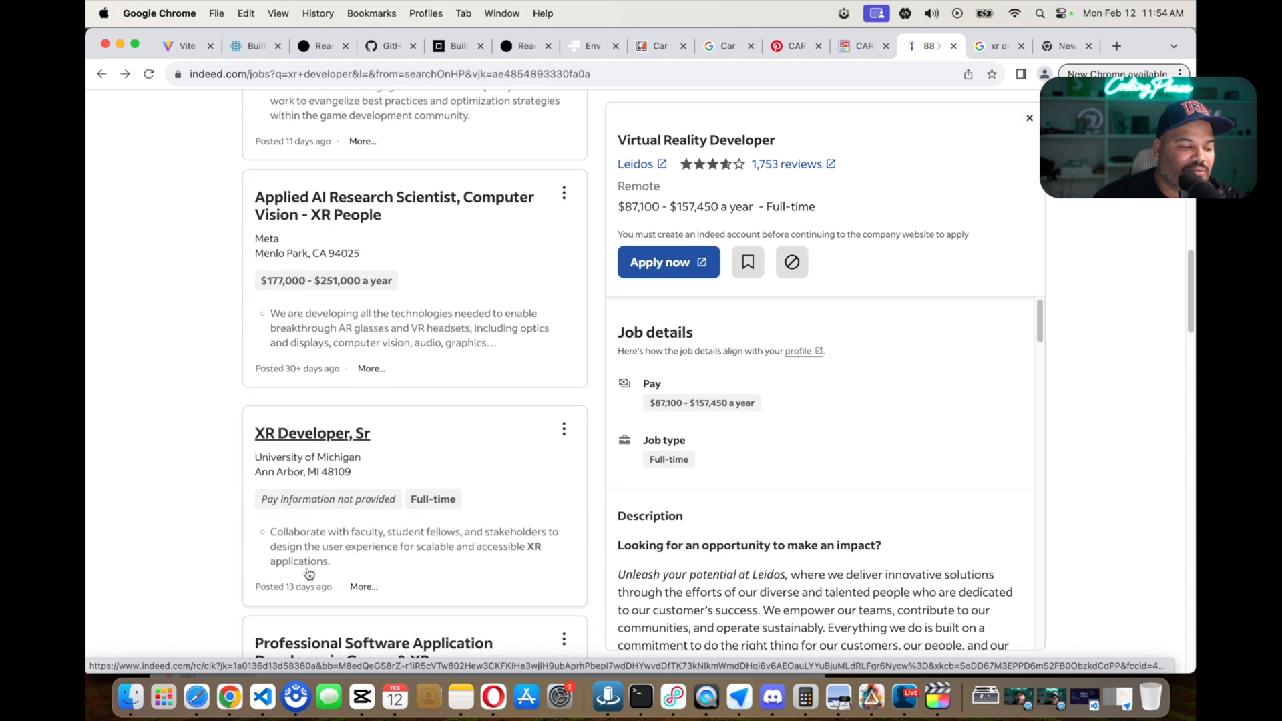
scroll(308, 572, down, 2)
scroll(368, 523, down, 1)
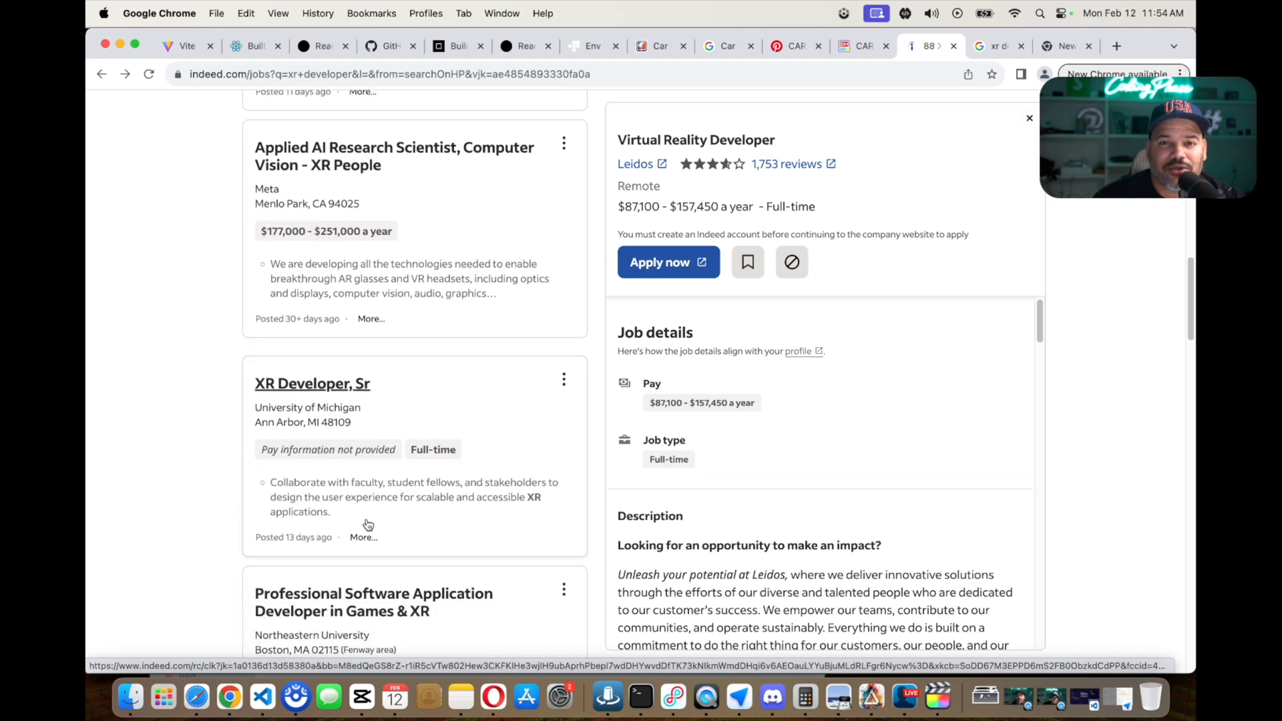
scroll(367, 524, up, 1)
scroll(368, 524, up, 1)
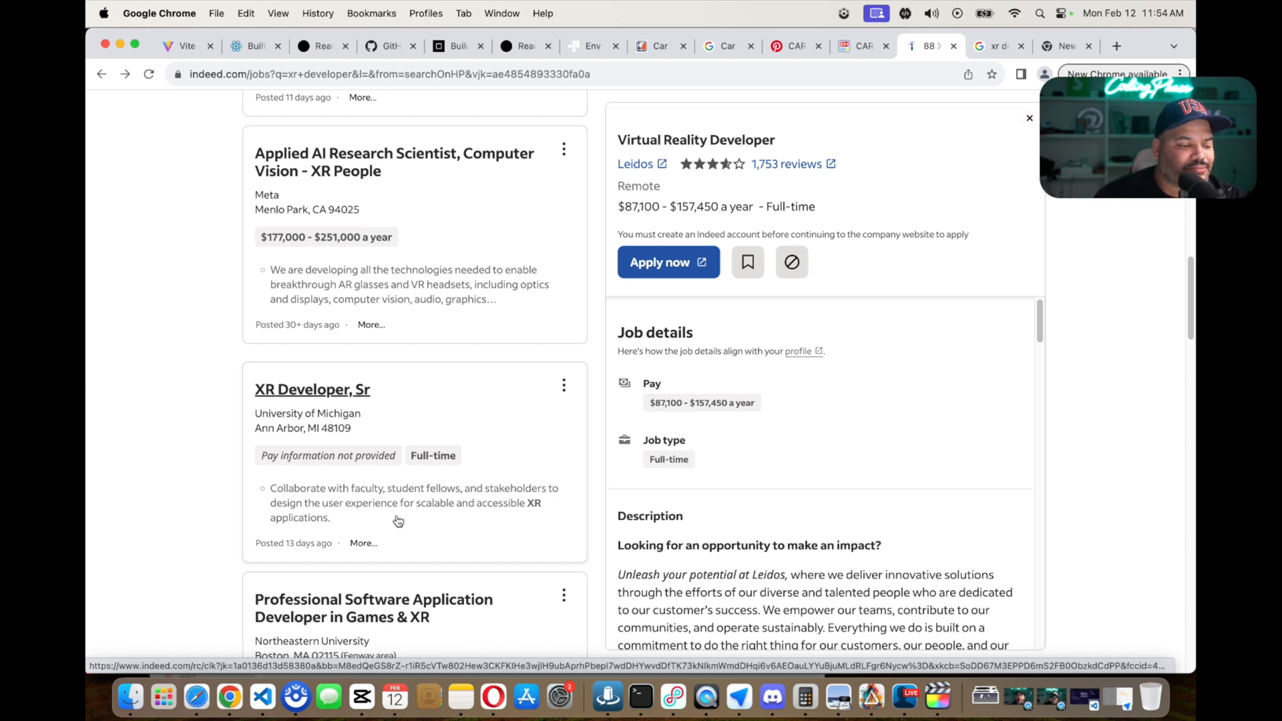
scroll(390, 523, down, 2)
scroll(398, 521, down, 1)
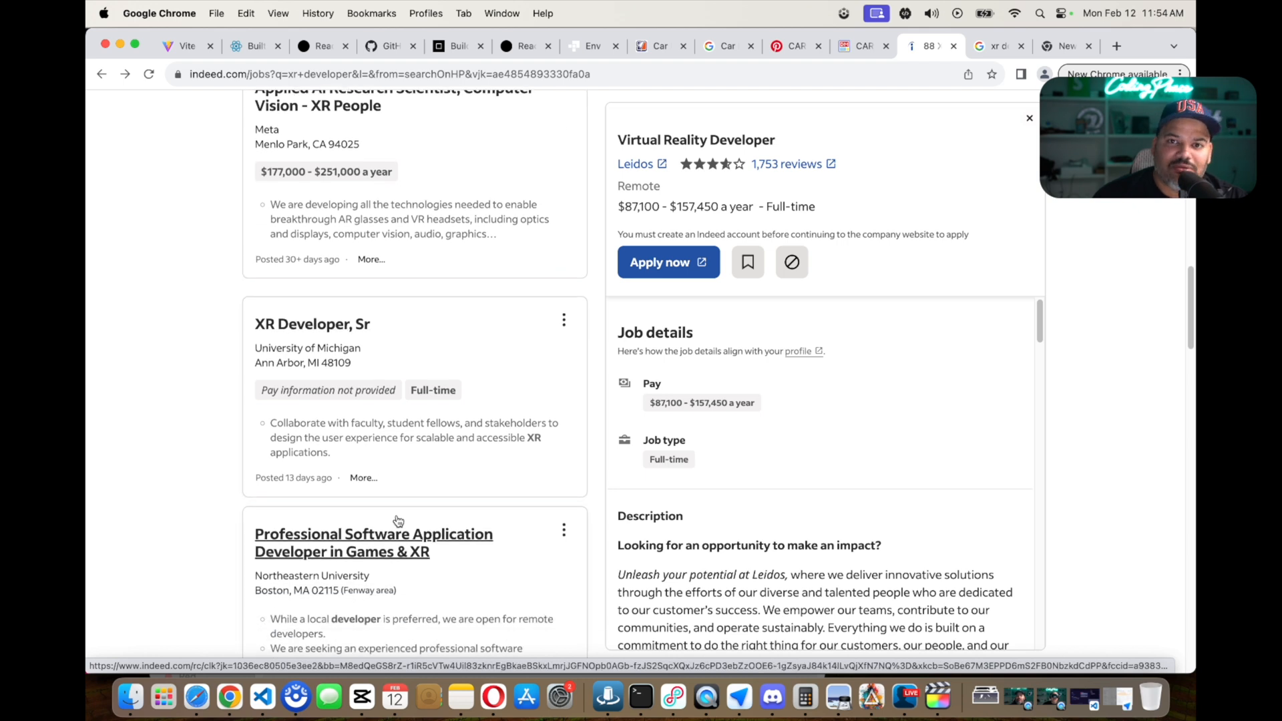
scroll(397, 520, down, 2)
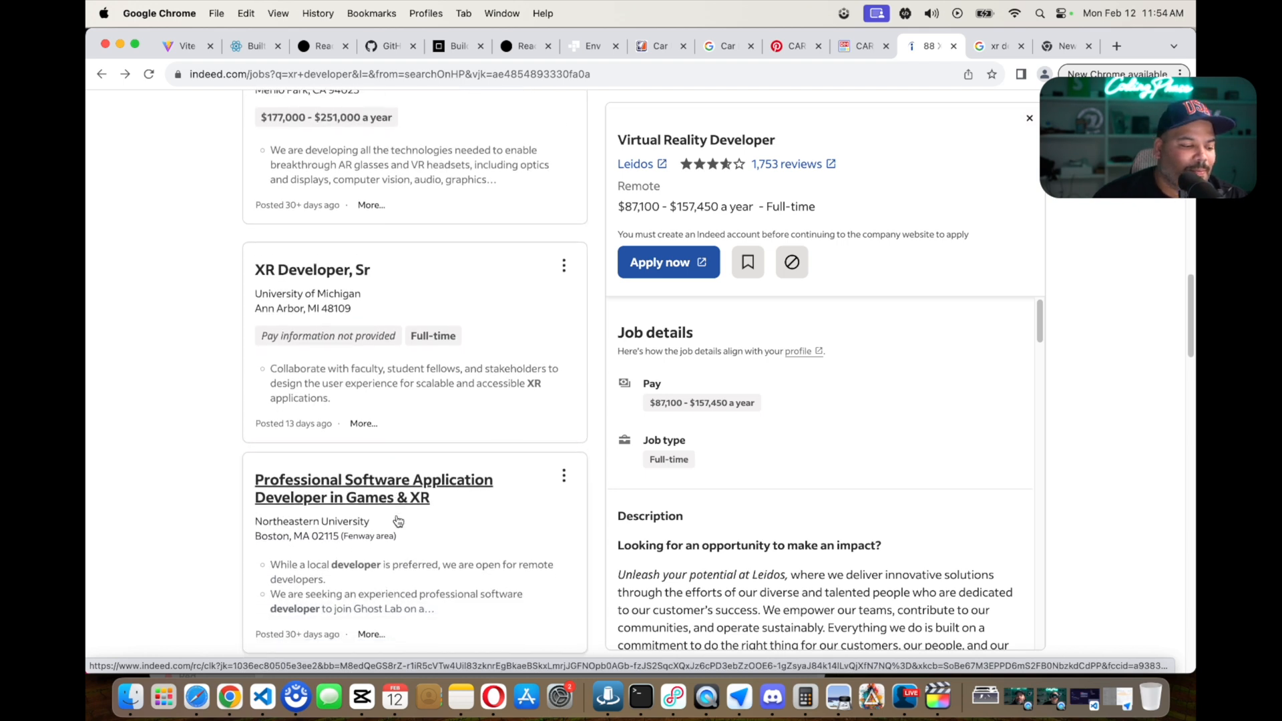
scroll(342, 331, up, 2)
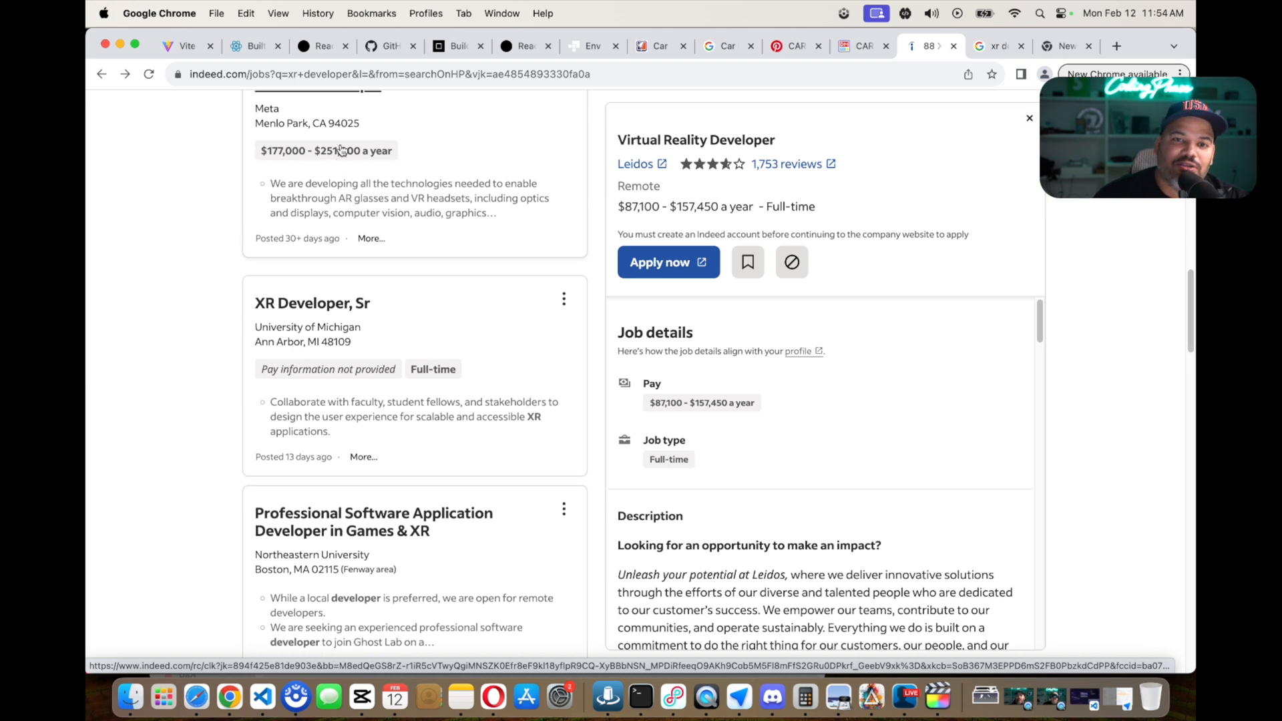
scroll(330, 301, down, 3)
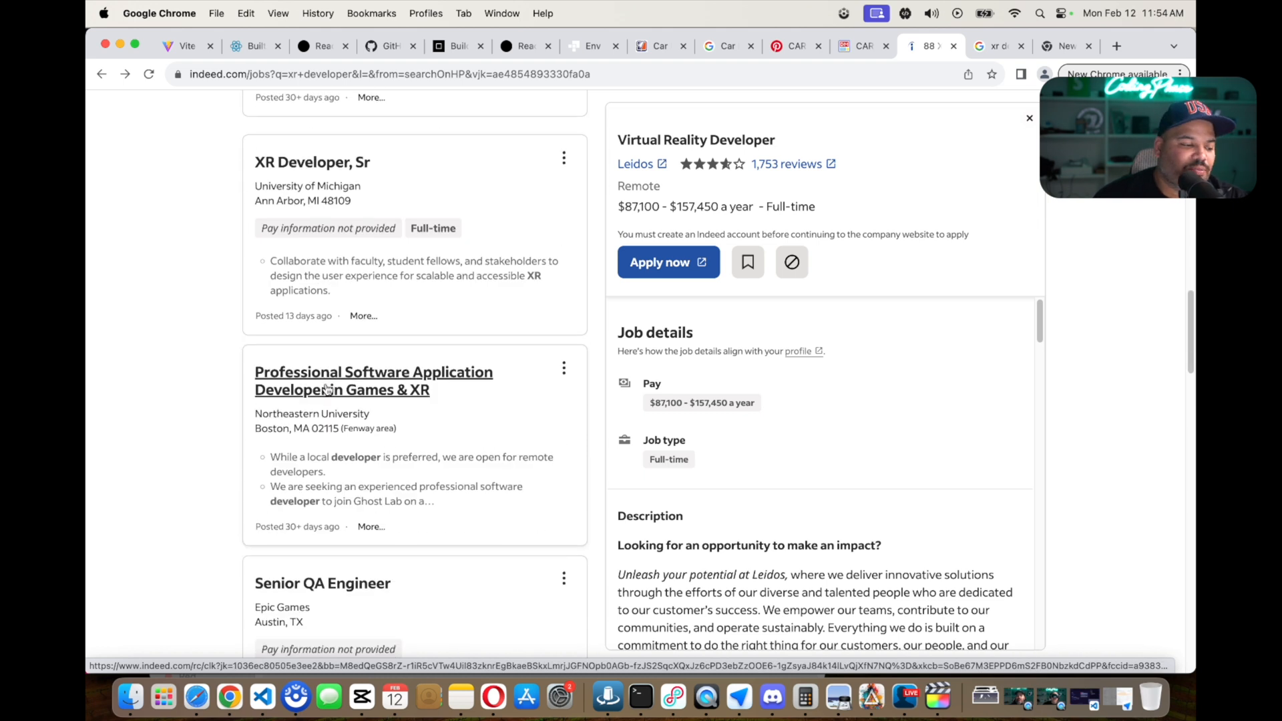
scroll(327, 390, down, 2)
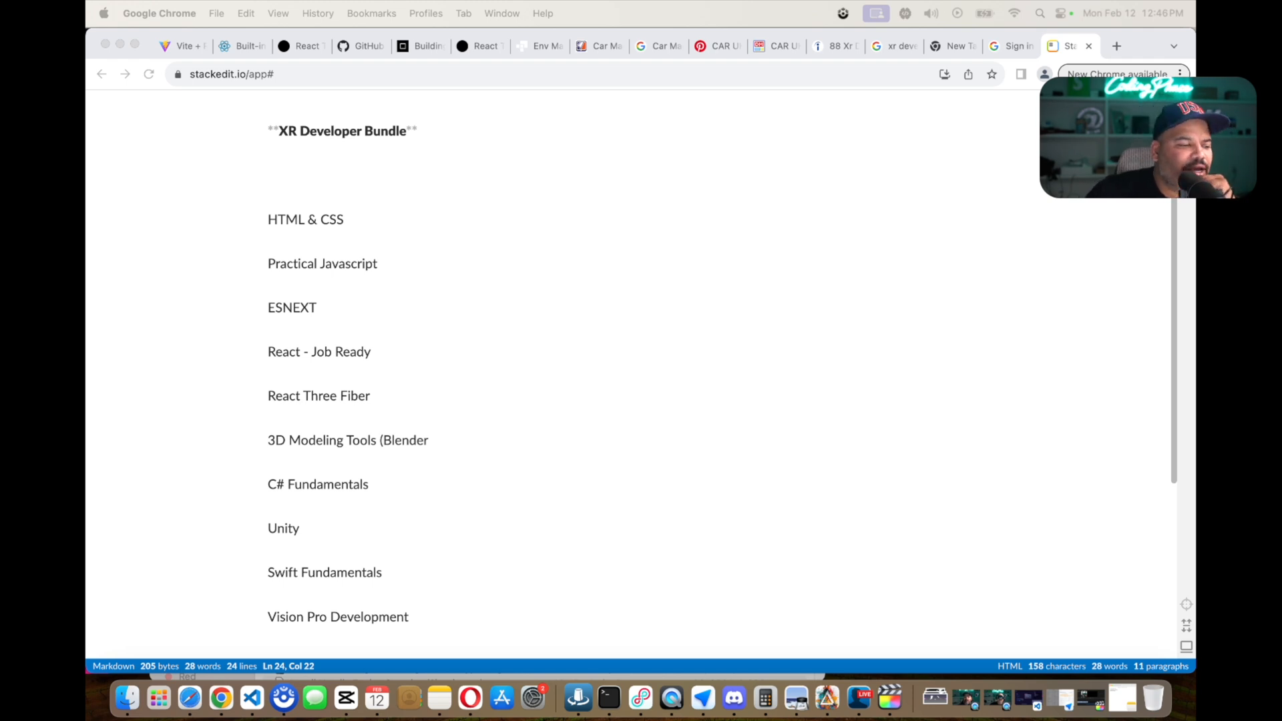
Highlight the 'React Three Fiber' line in the XR Developer Bundle roadmap
click(268, 151)
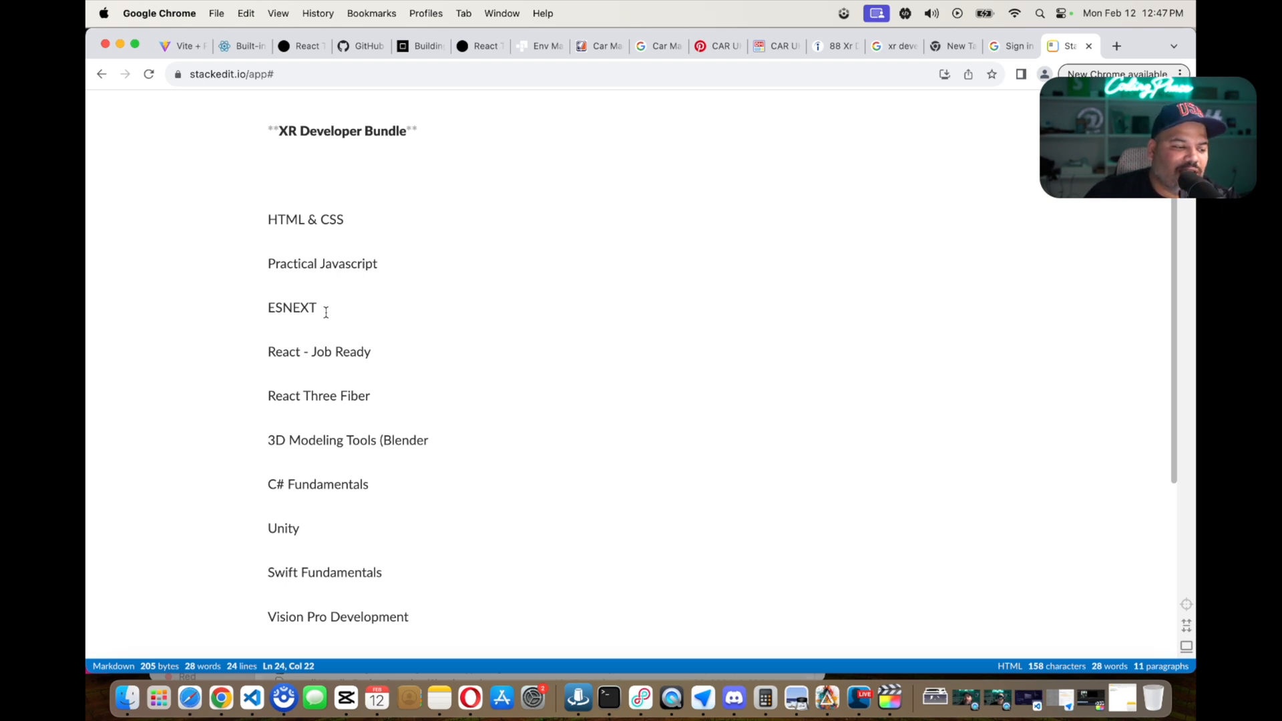
scroll(326, 313, down, 1)
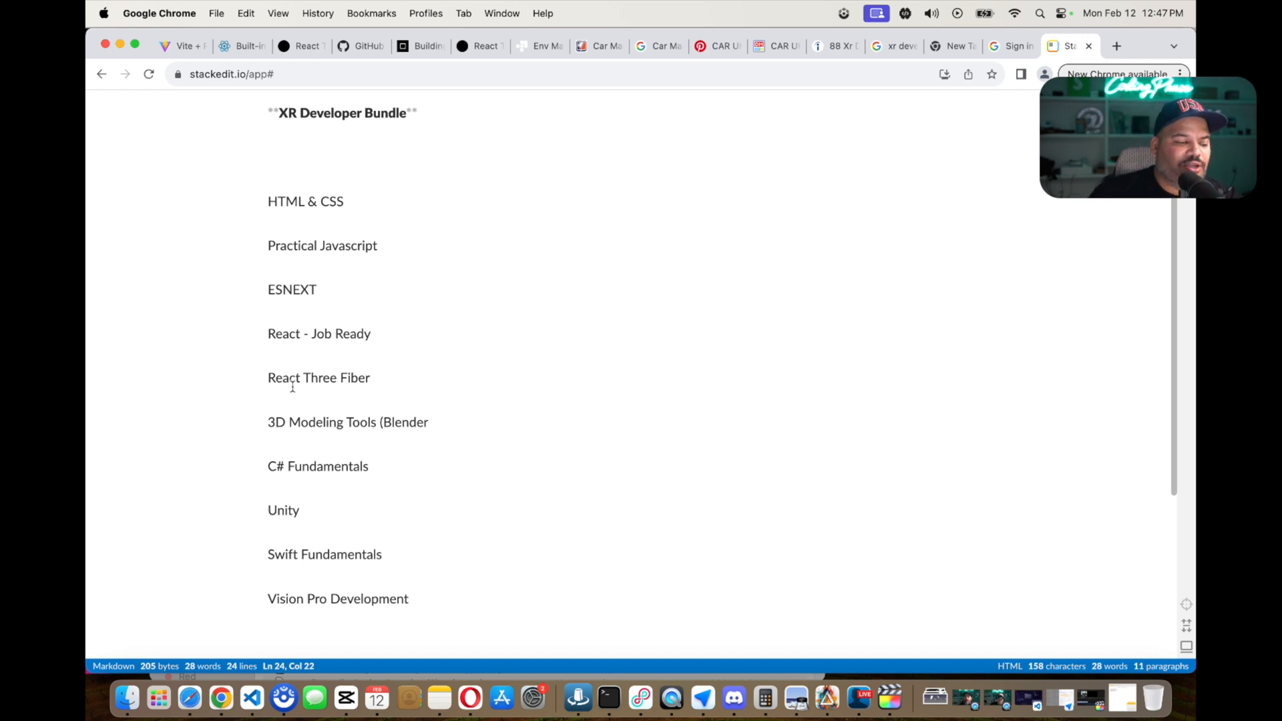
scroll(341, 379, down, 1)
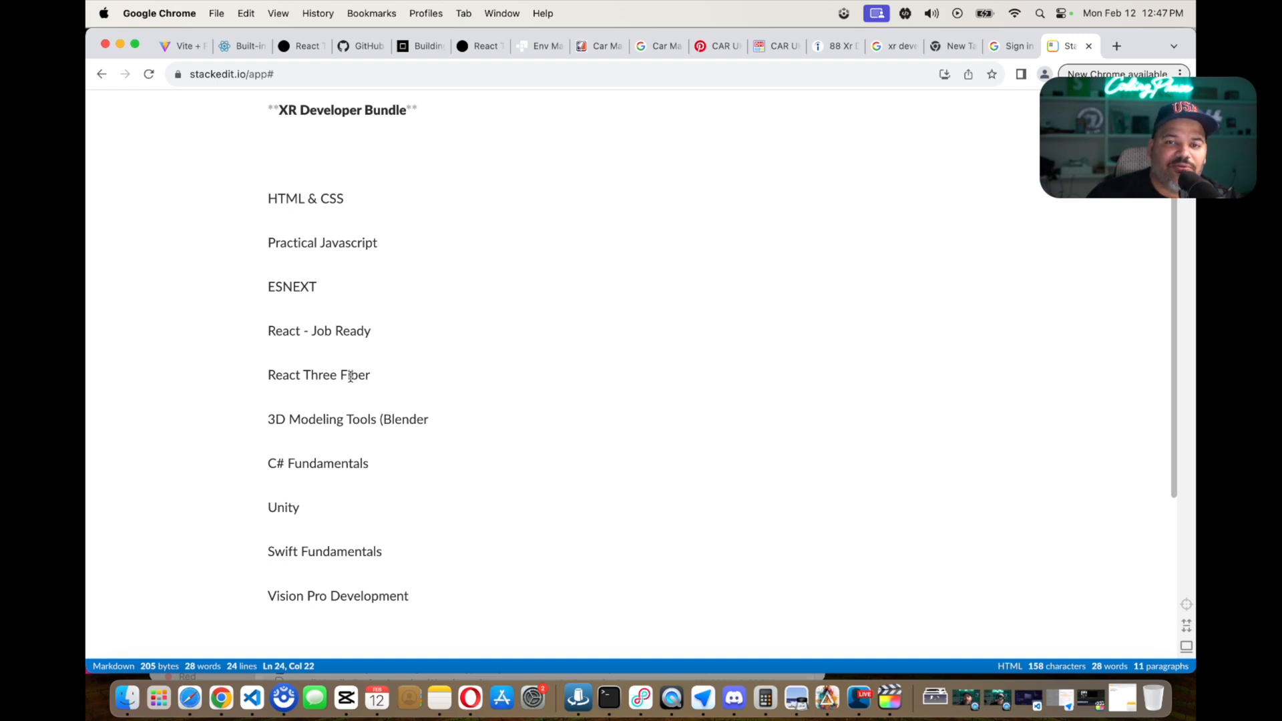
triple_click(350, 375)
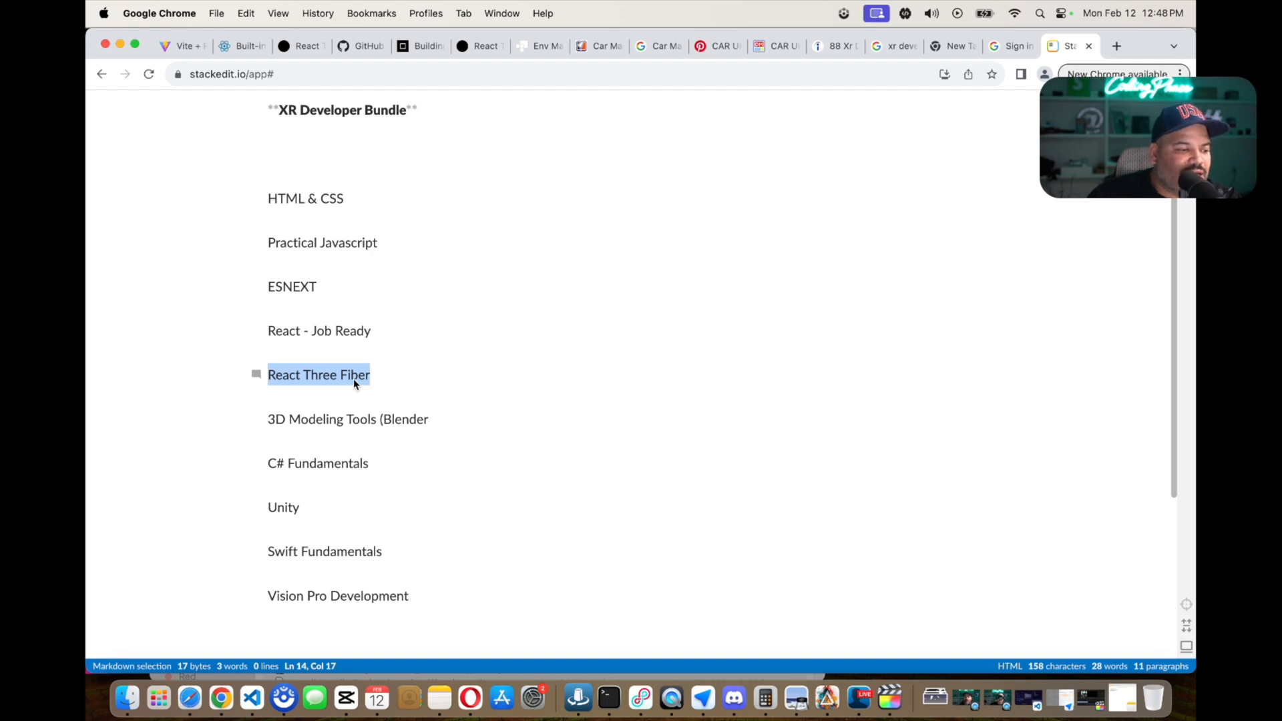
View the localhost:5173 Three.js demo and orbit around the glossy black sphere
click(183, 47)
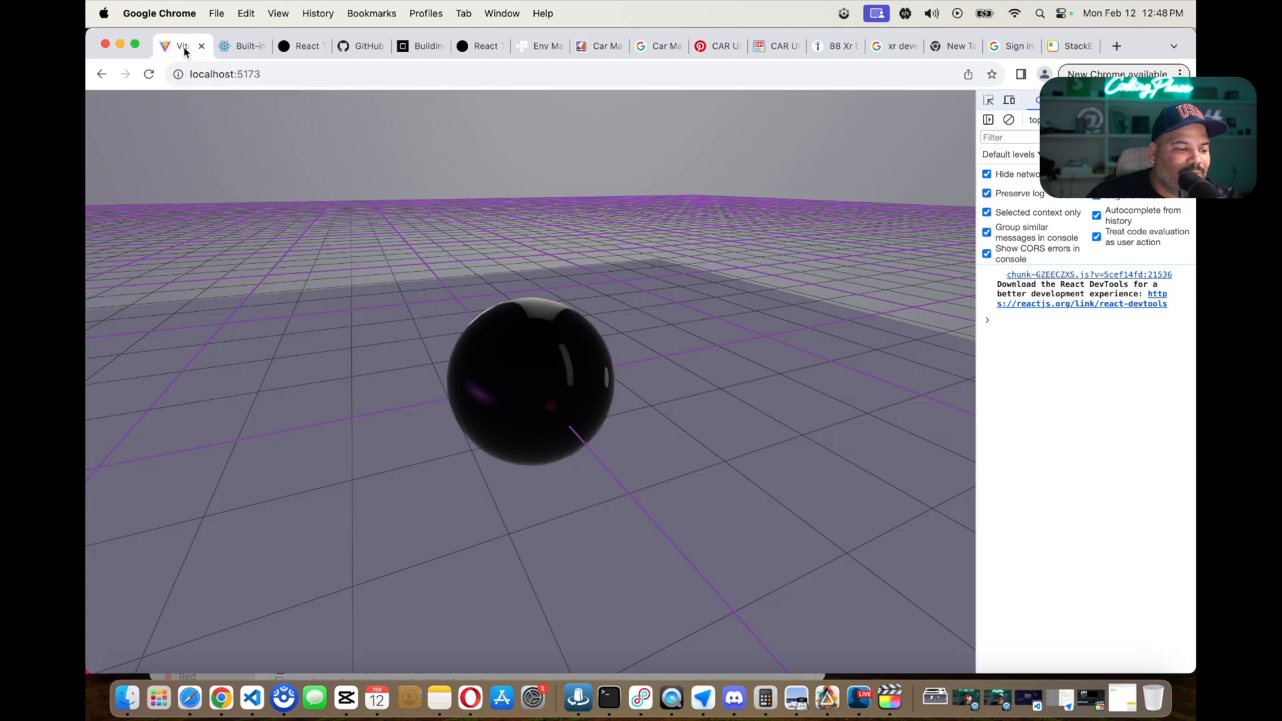
mouse_move(598, 390)
mouse_down()
mouse_move(632, 368)
mouse_move(709, 372)
mouse_up()
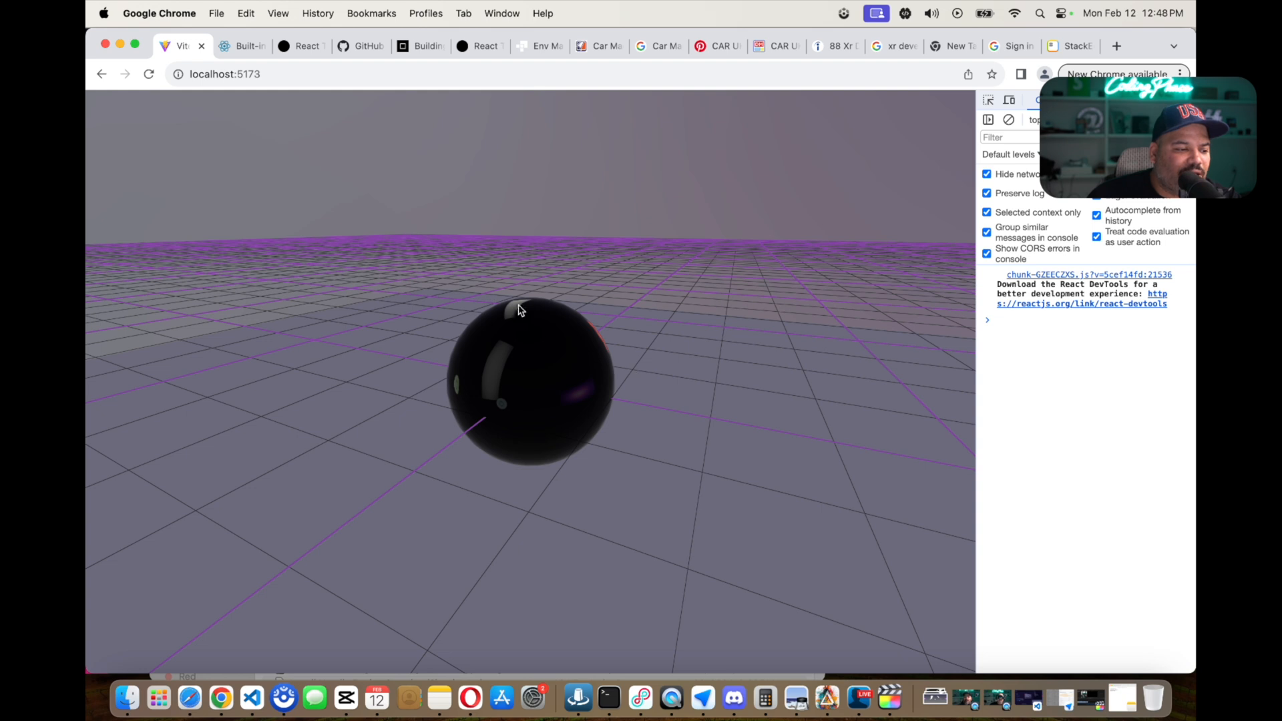
Review the Pocketmags Car Magazine April 2019 and DiscountMags CAR UK April 2019 listings
click(600, 44)
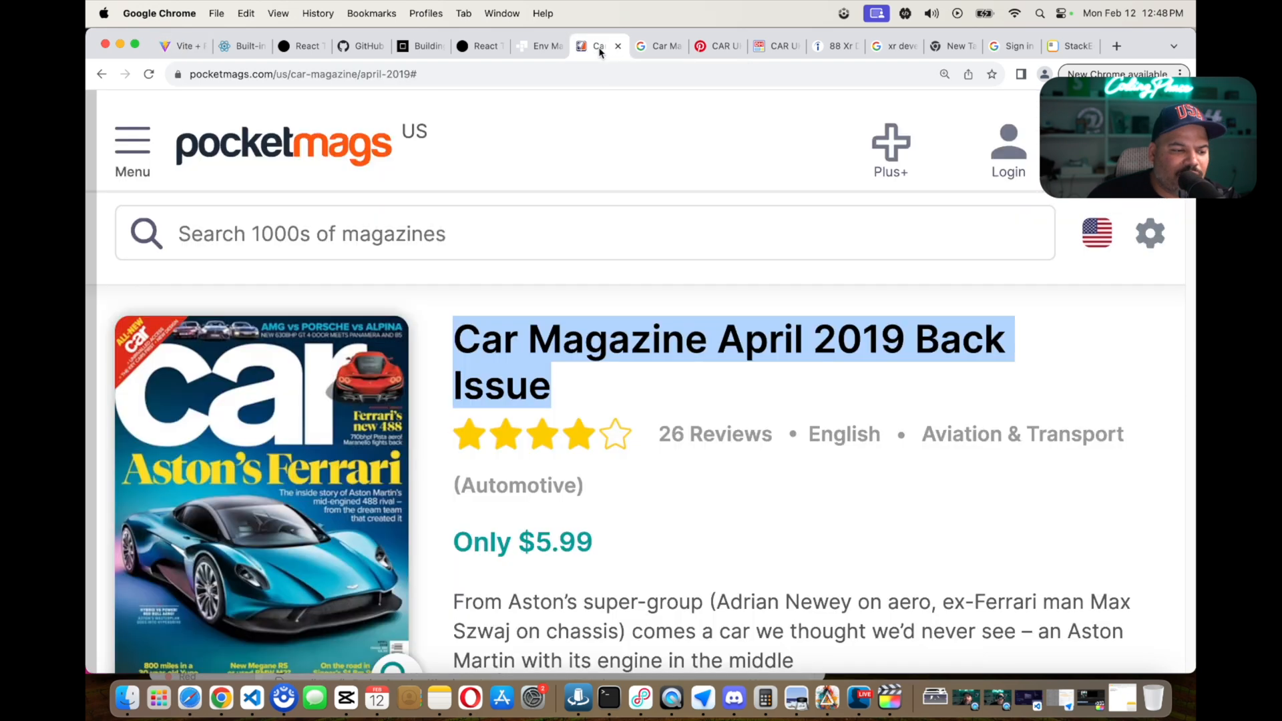
scroll(474, 302, down, 3)
scroll(473, 302, up, 2)
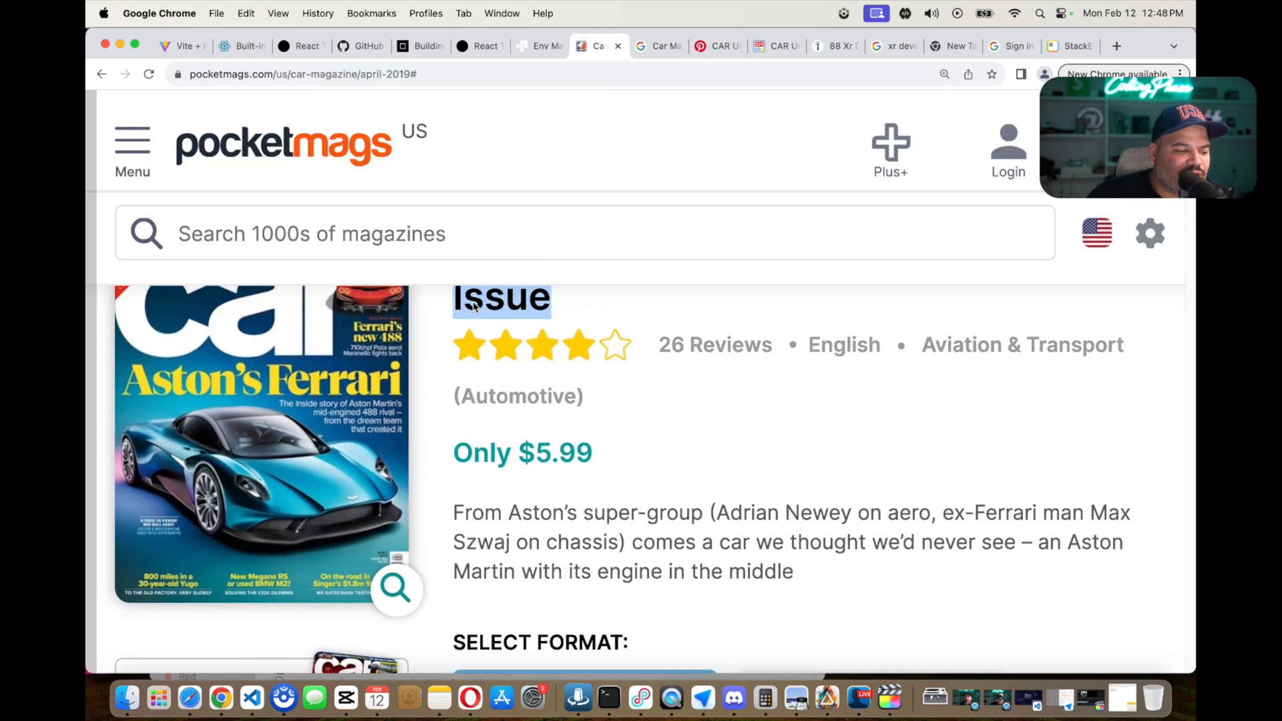
click(776, 45)
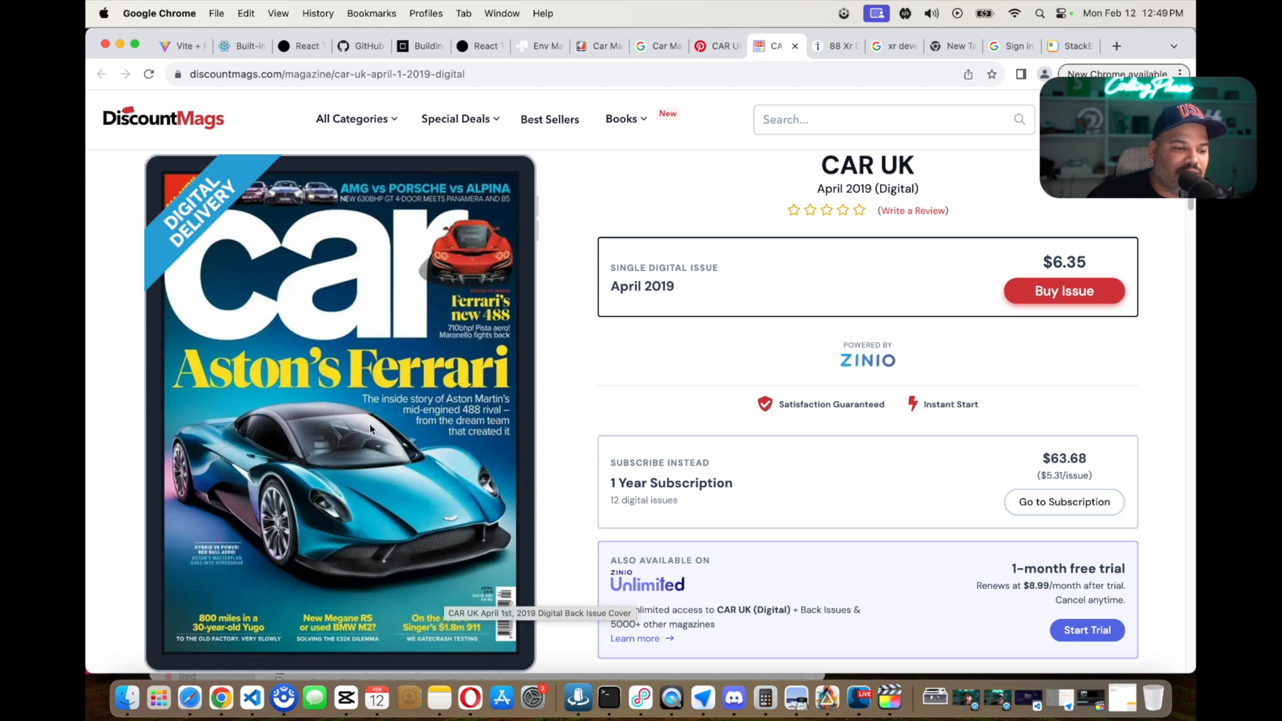
Highlight the '3D Modeling Tools (Blender' roadmap item, then clear the highlight
click(1067, 45)
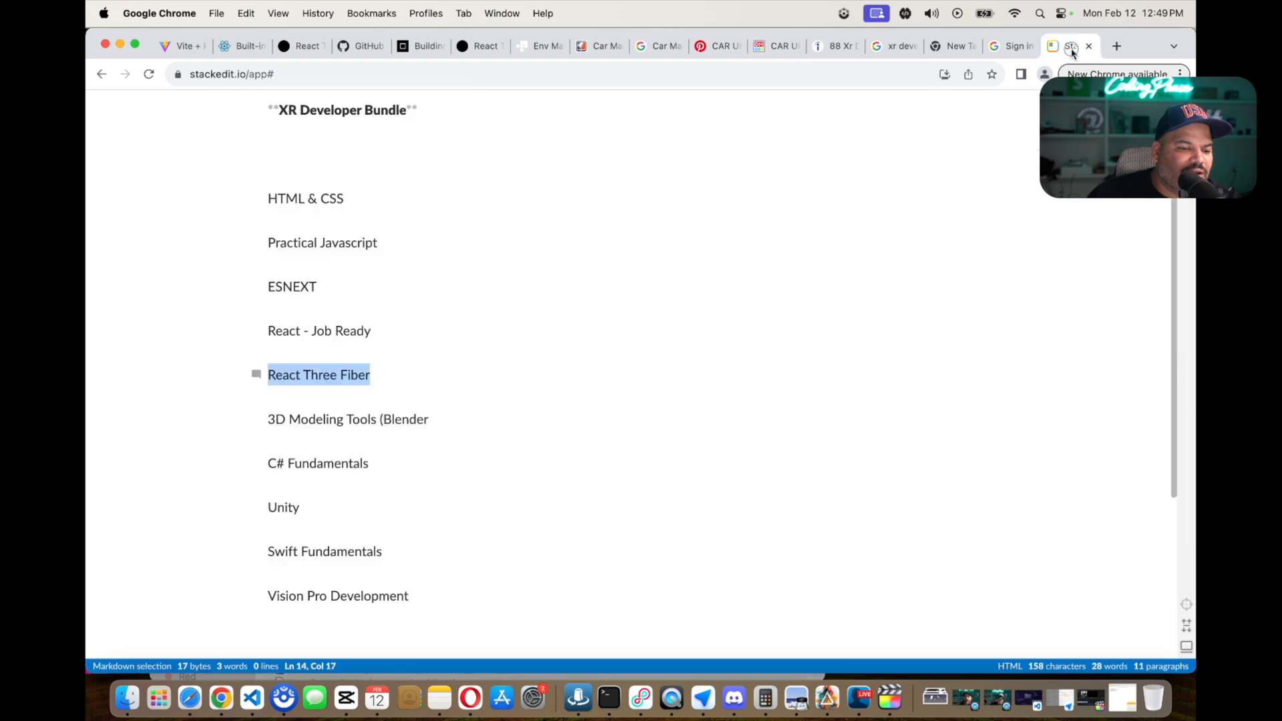
click(445, 370)
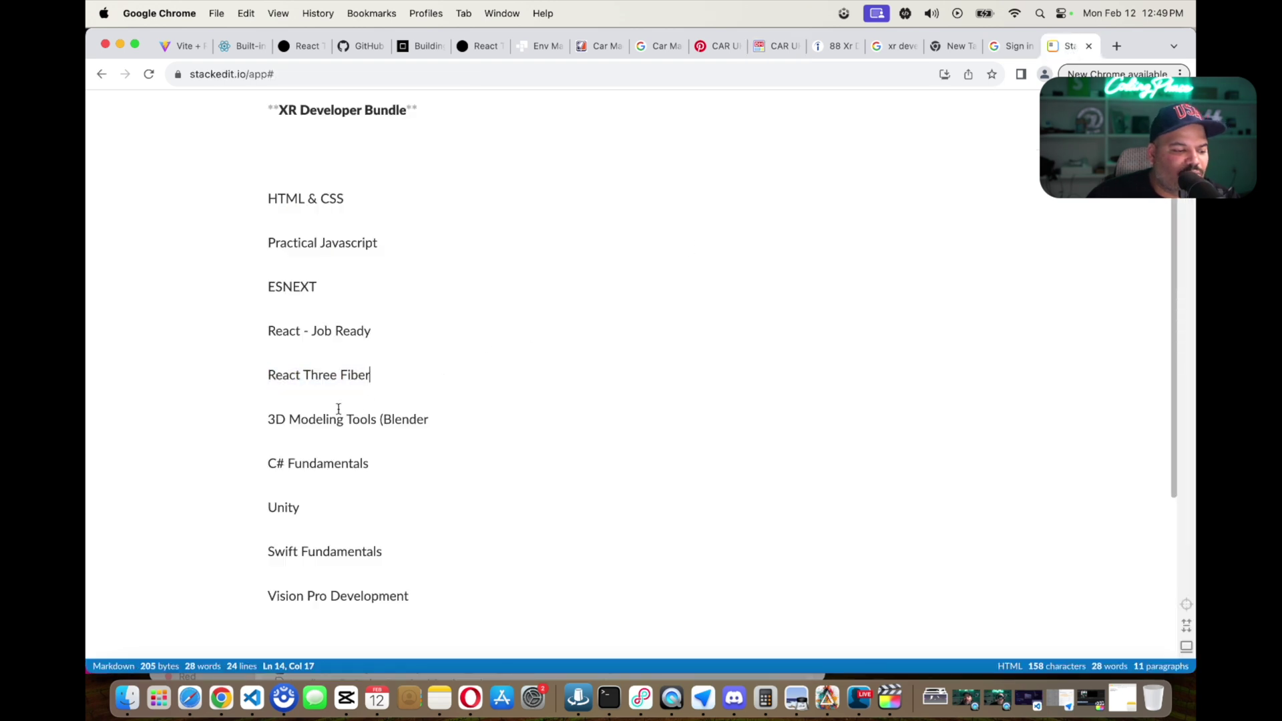
click(267, 418)
drag(267, 419, 441, 419)
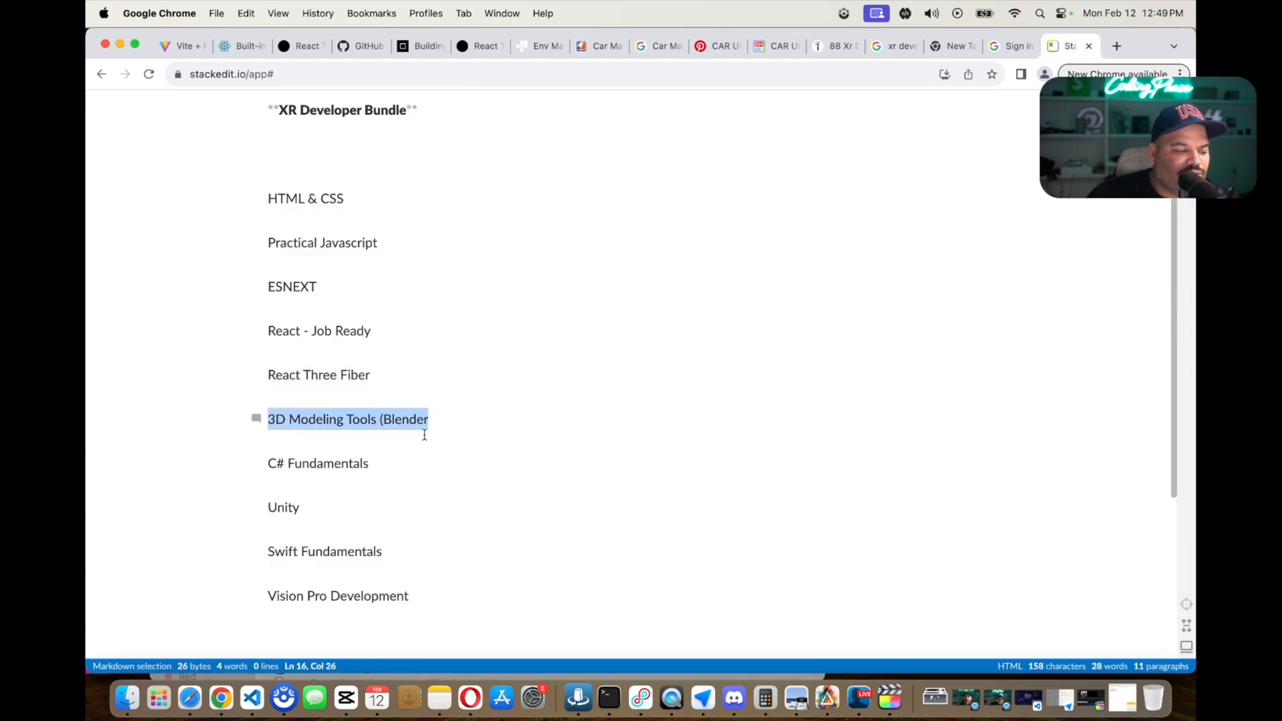
click(423, 437)
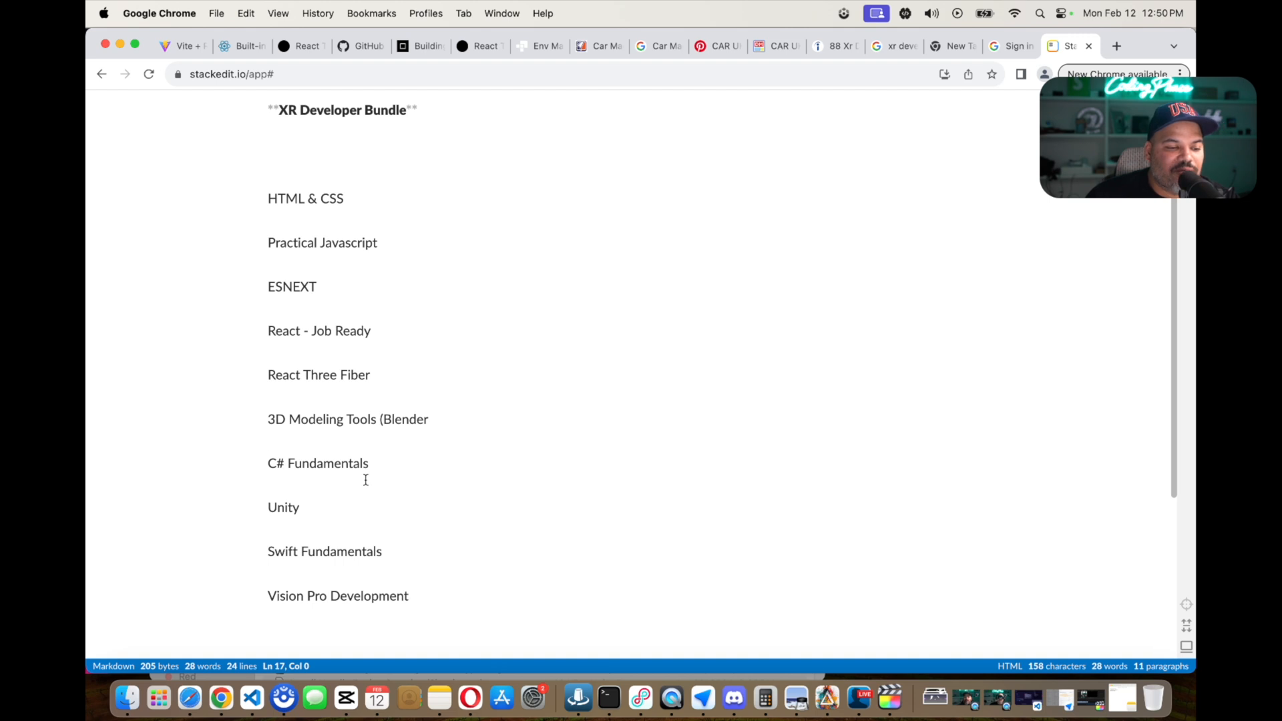
scroll(366, 480, down, 1)
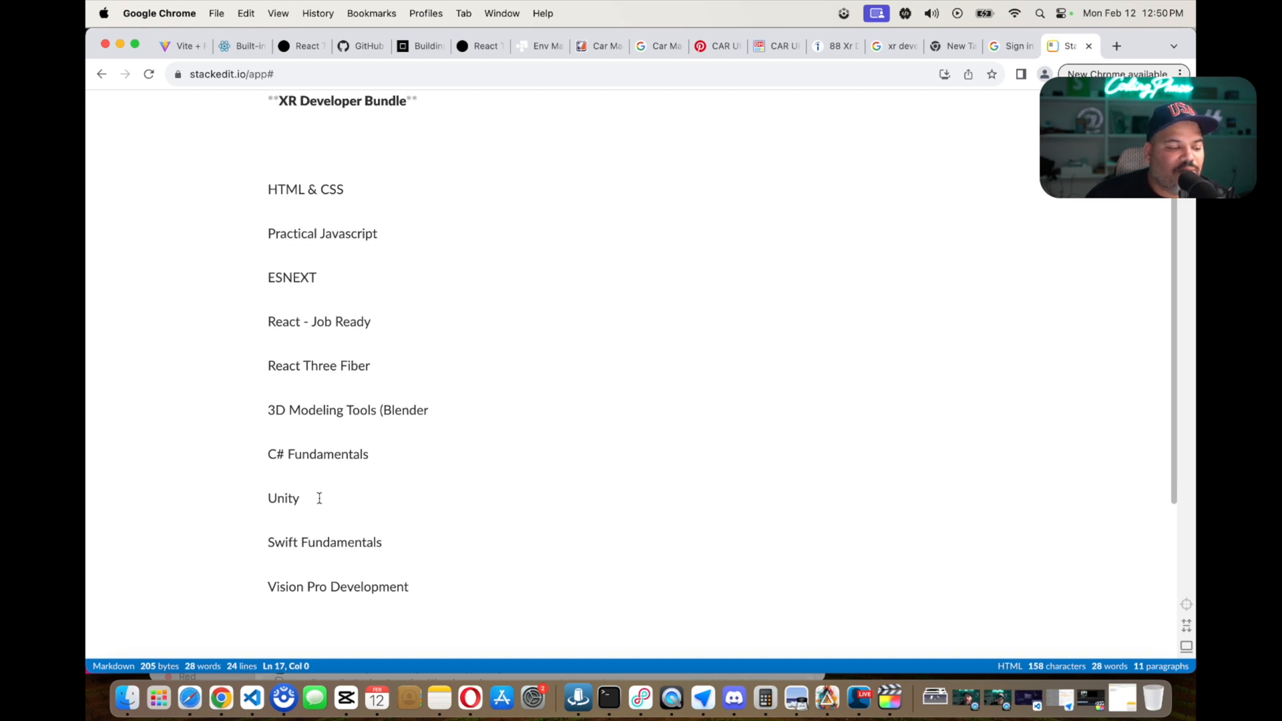
scroll(319, 499, down, 1)
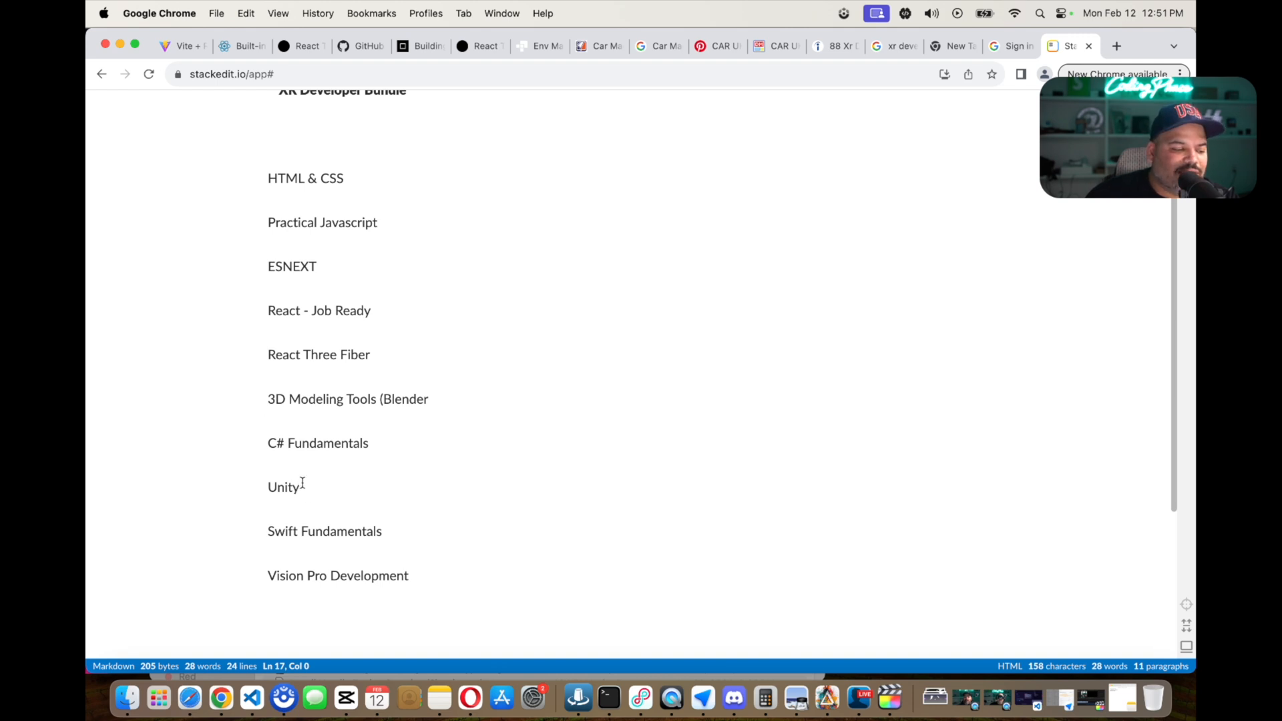
click(302, 487)
drag(301, 487, 263, 487)
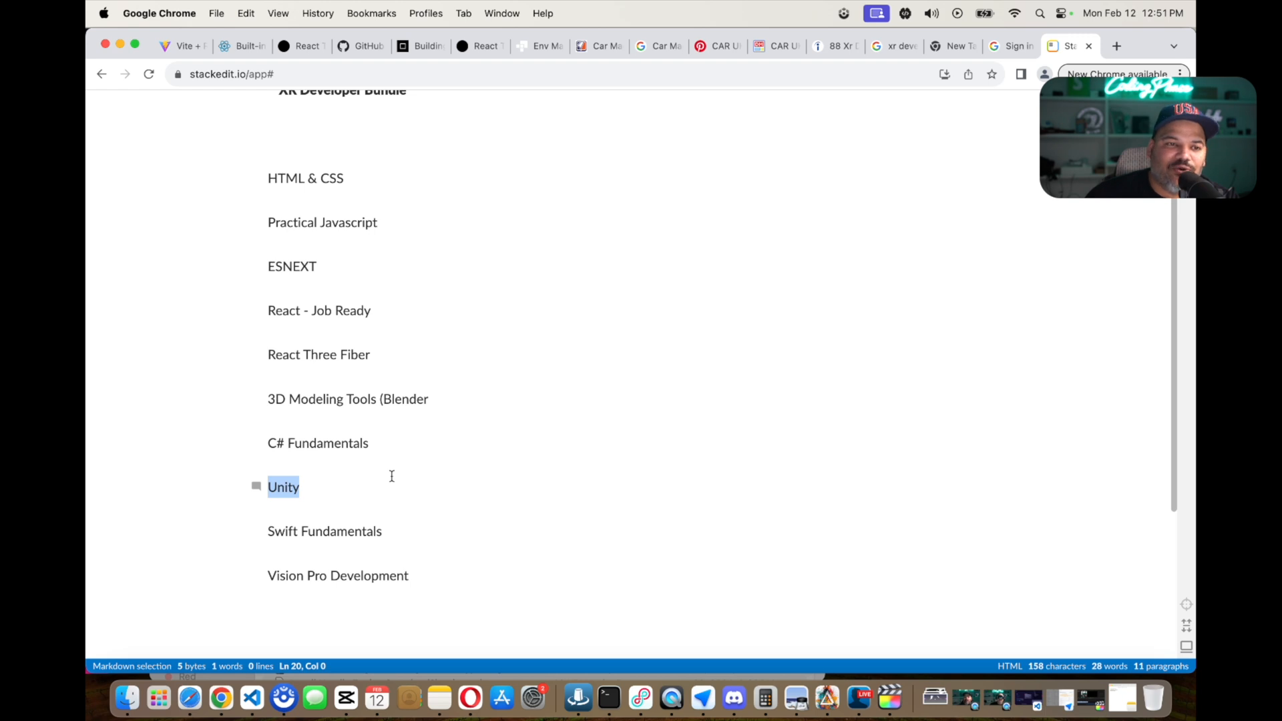
click(323, 484)
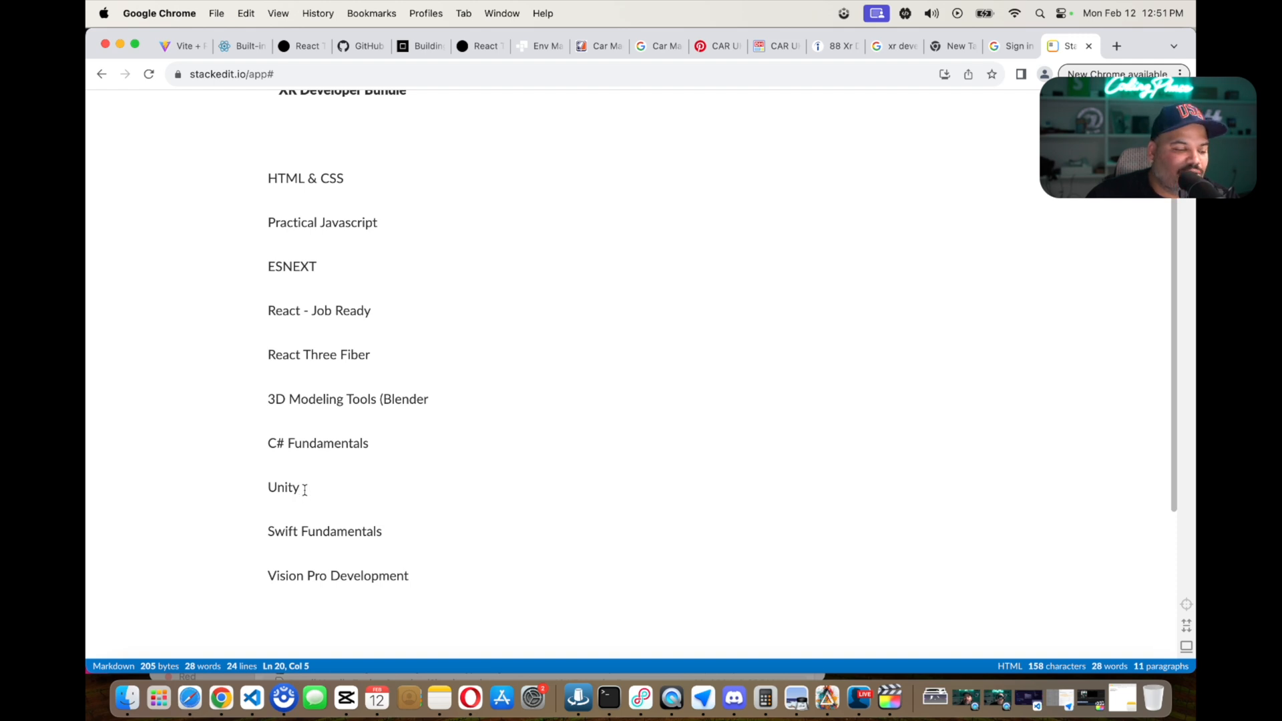
click(268, 531)
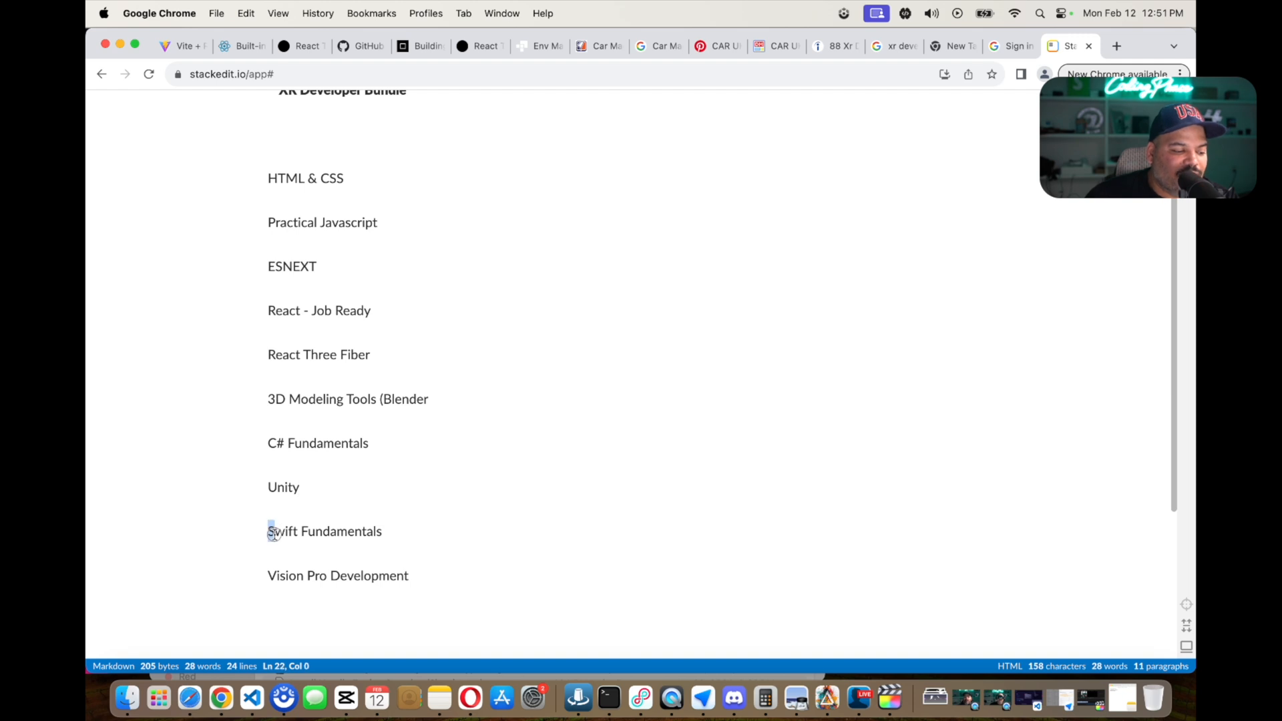
drag(268, 531, 413, 536)
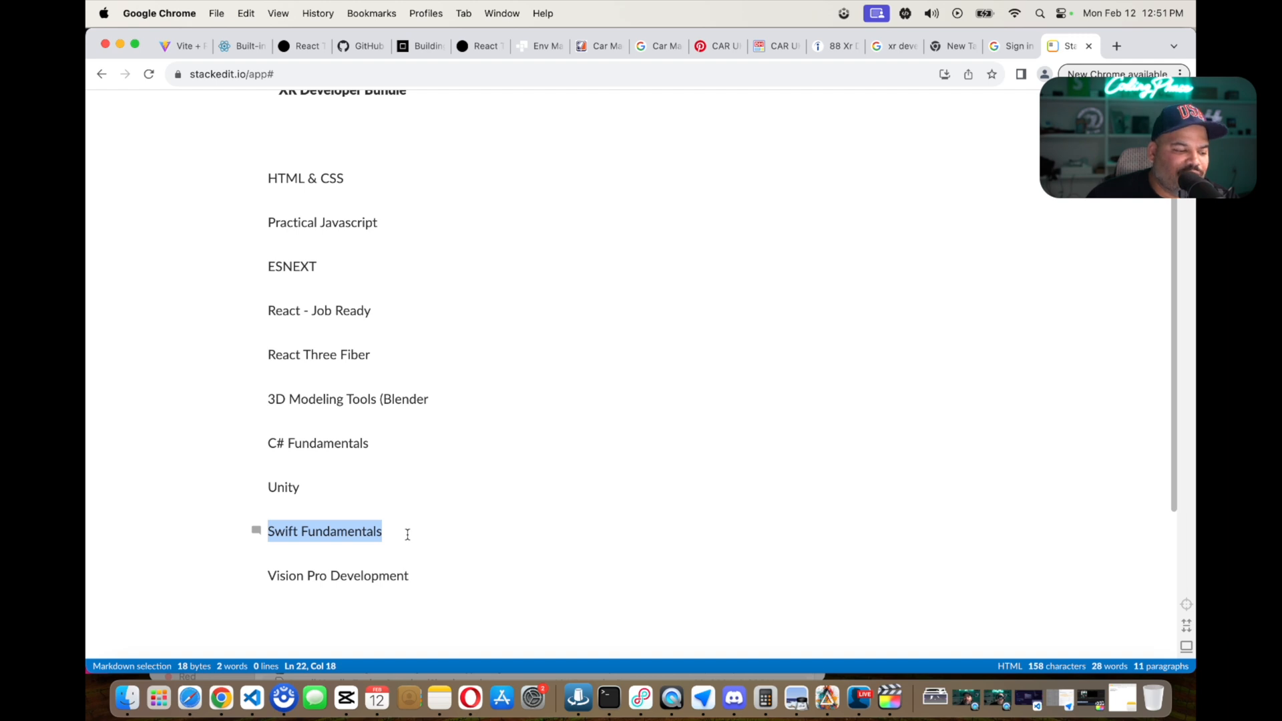
click(391, 533)
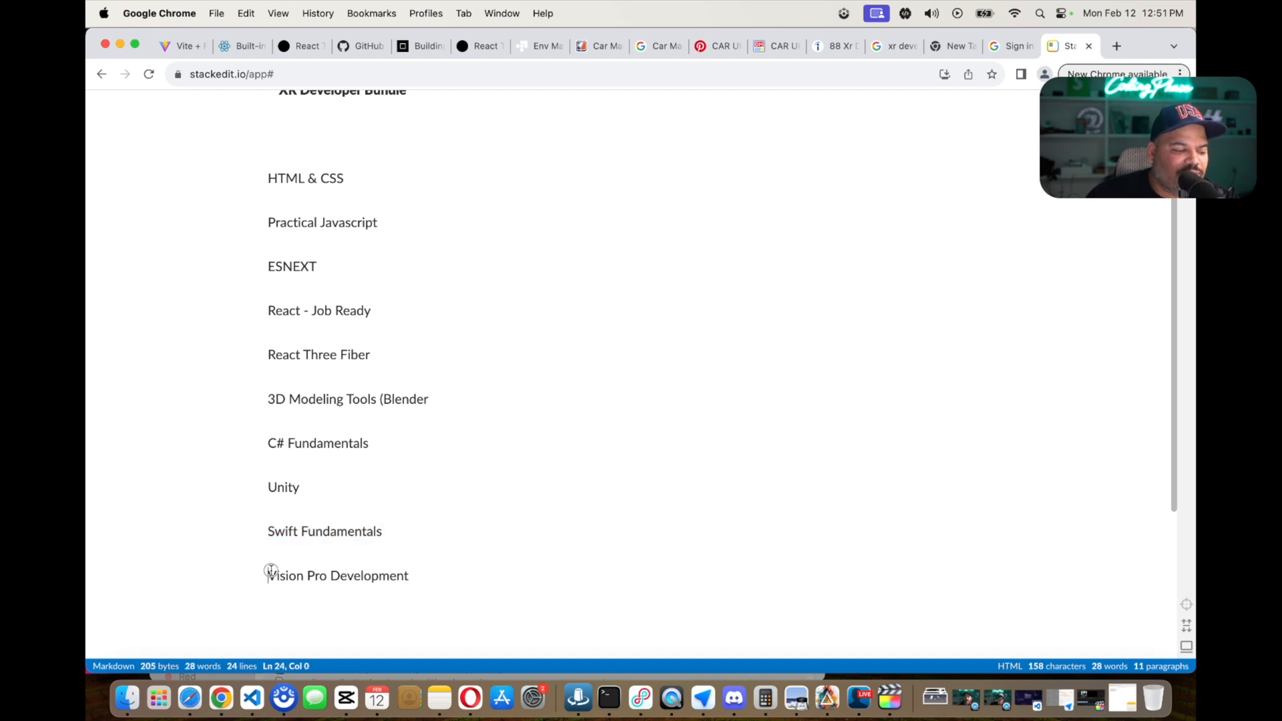
drag(269, 575, 415, 583)
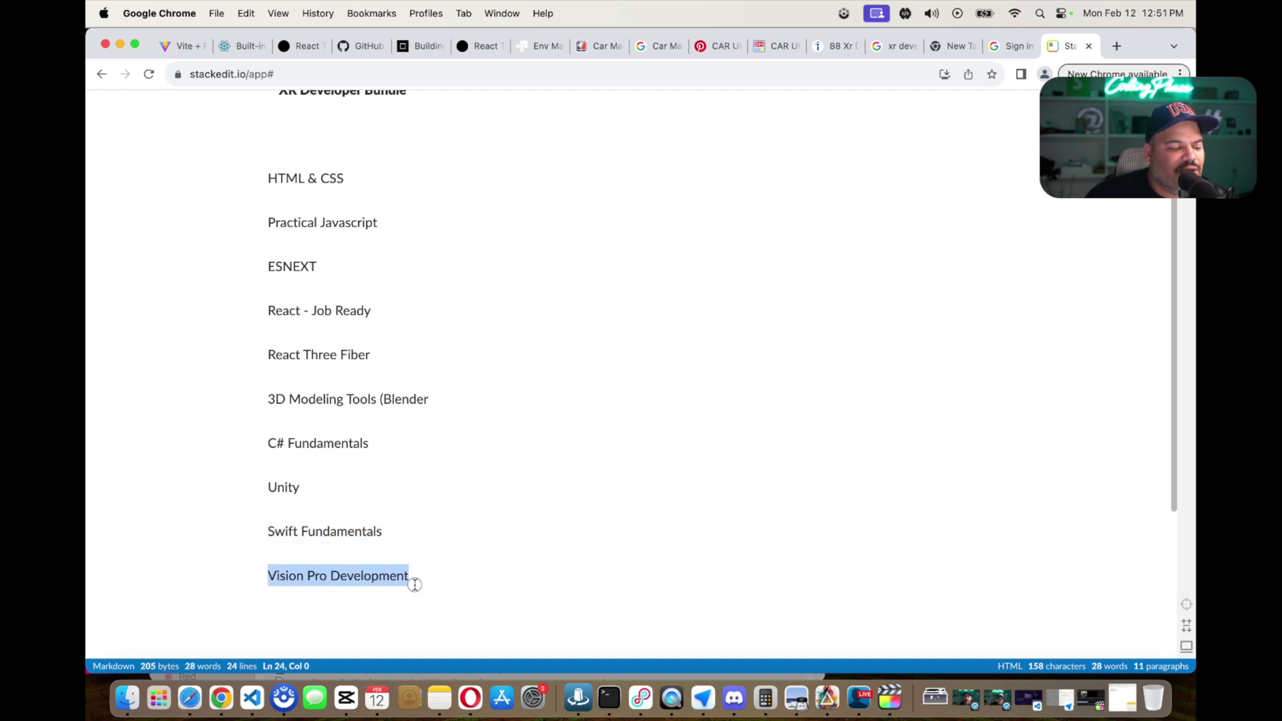
click(469, 569)
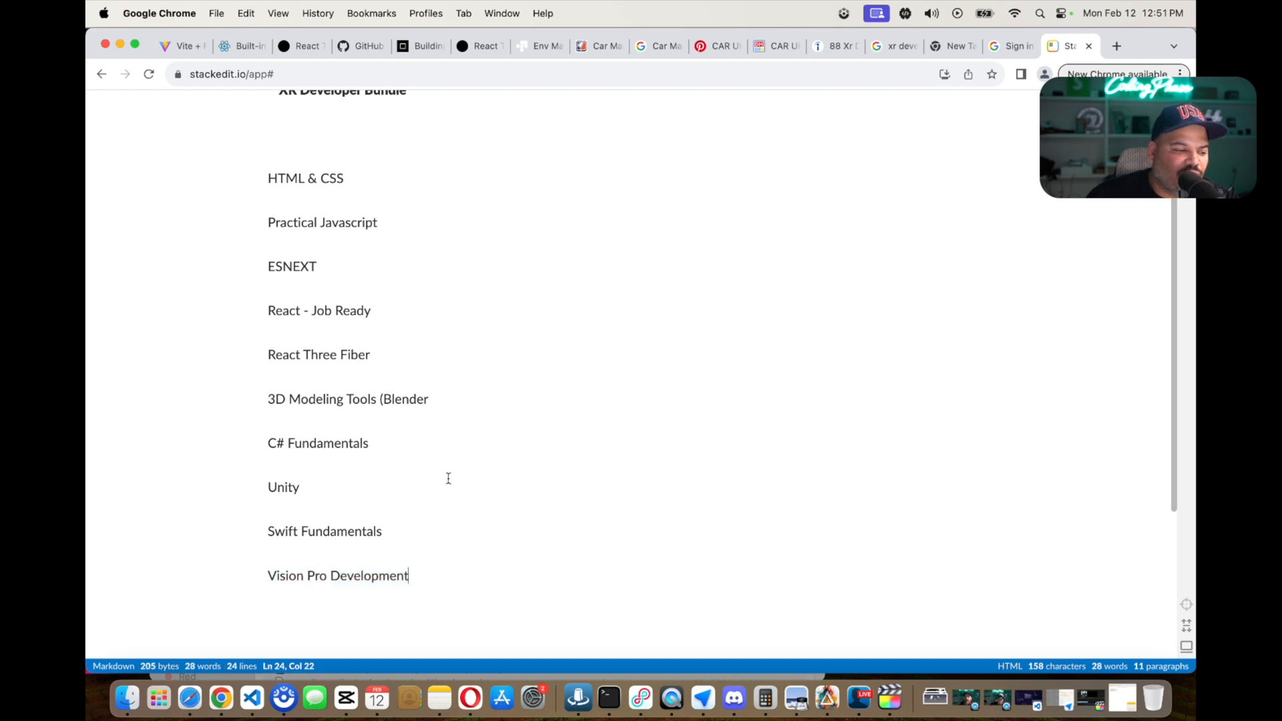